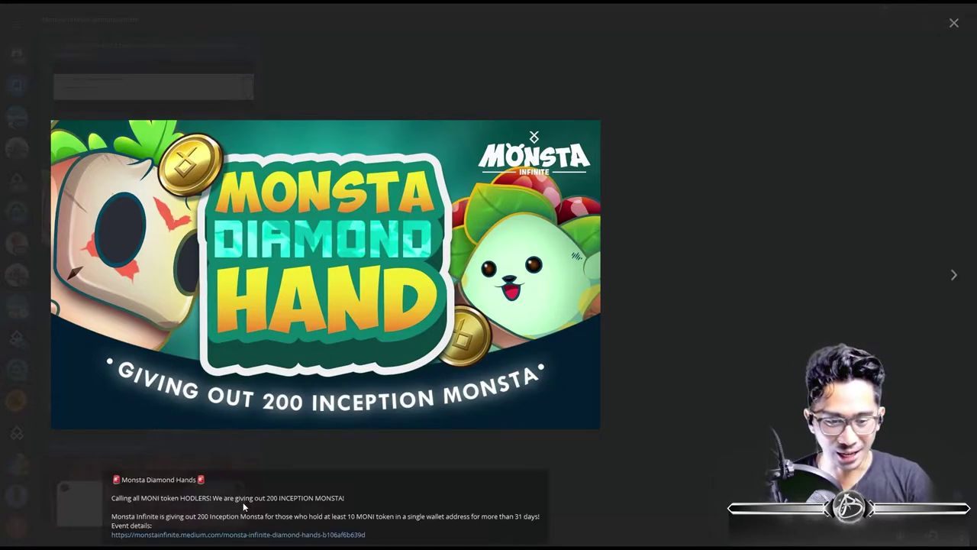
Flip past the Monsta Diamond Hand image, then close the media viewer back to the channel feed.
{"action": "key", "text": "Right"}
{"action": "left_click", "coordinate": [817, 284]}
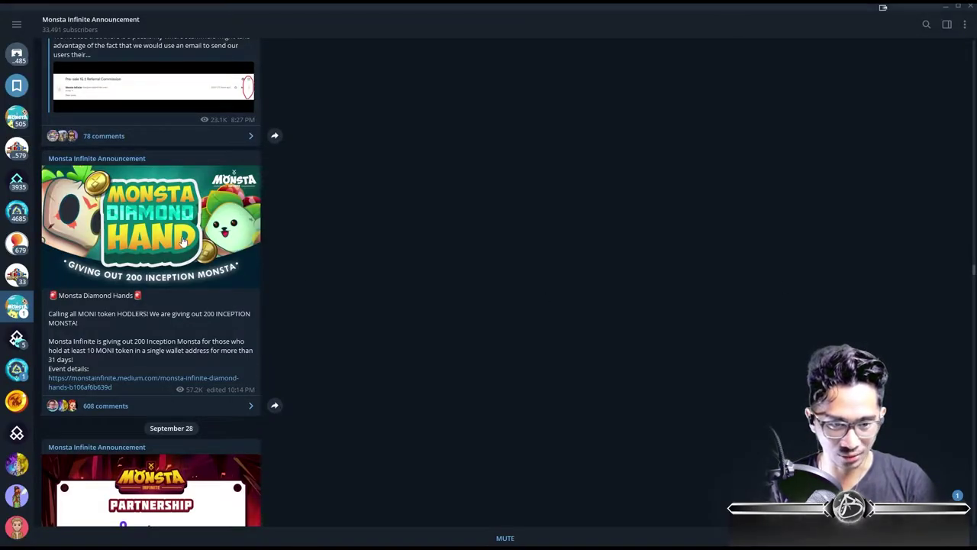
{"action": "left_click", "coordinate": [244, 305]}
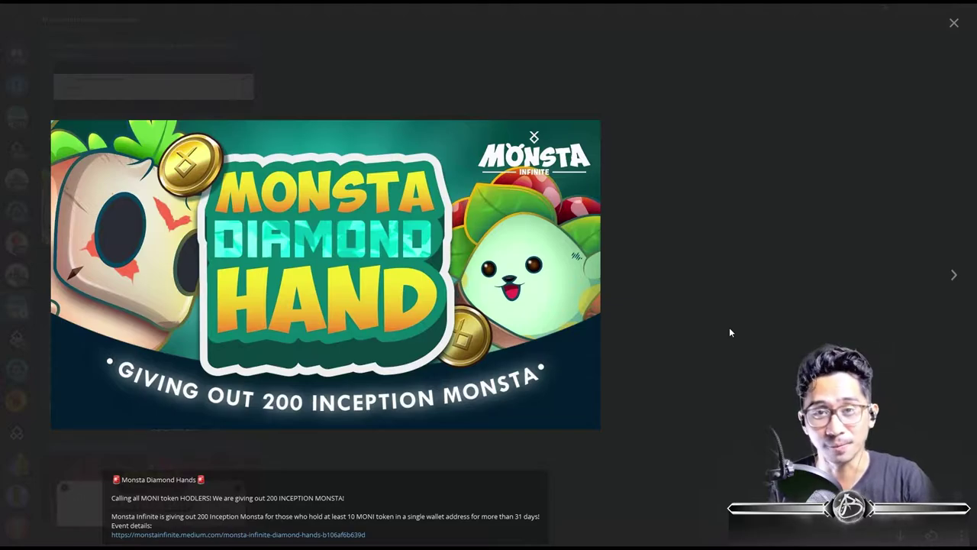
{"action": "left_click", "coordinate": [706, 326]}
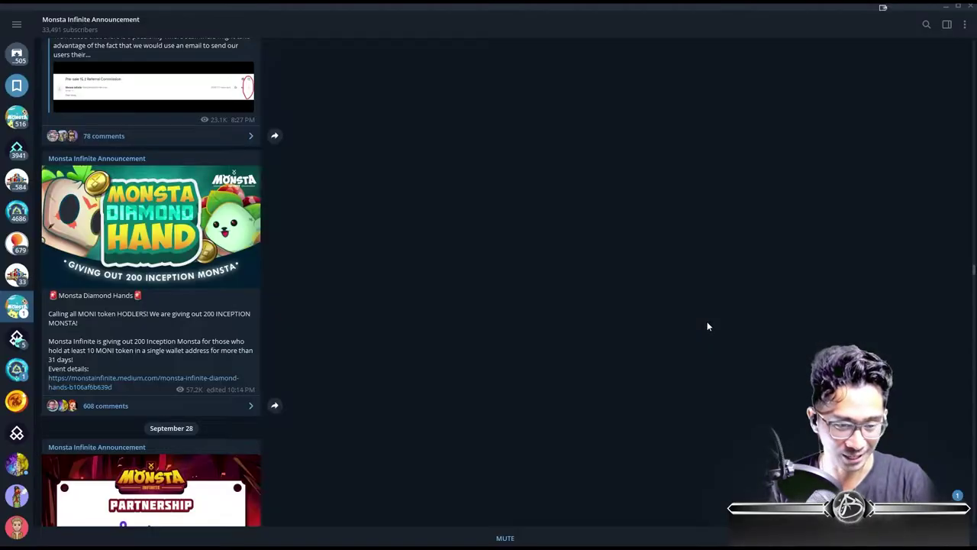
Scroll down to the November 27 Diamond Hands Winners List post and open its image full-size.
{"action": "scroll", "coordinate": [428, 256], "scroll_direction": "down", "scroll_amount": 3}
{"action": "scroll", "coordinate": [385, 259], "scroll_direction": "down", "scroll_amount": 5}
{"action": "scroll", "coordinate": [384, 264], "scroll_direction": "down", "scroll_amount": 5}
{"action": "scroll", "coordinate": [385, 267], "scroll_direction": "down", "scroll_amount": 5}
{"action": "scroll", "coordinate": [386, 271], "scroll_direction": "down", "scroll_amount": 5}
{"action": "scroll", "coordinate": [388, 275], "scroll_direction": "down", "scroll_amount": 5}
{"action": "scroll", "coordinate": [390, 280], "scroll_direction": "down", "scroll_amount": 5}
{"action": "scroll", "coordinate": [391, 283], "scroll_direction": "down", "scroll_amount": 5}
{"action": "scroll", "coordinate": [392, 283], "scroll_direction": "down", "scroll_amount": 5}
{"action": "scroll", "coordinate": [393, 282], "scroll_direction": "down", "scroll_amount": 5}
{"action": "scroll", "coordinate": [393, 281], "scroll_direction": "down", "scroll_amount": 5}
{"action": "scroll", "coordinate": [392, 283], "scroll_direction": "down", "scroll_amount": 5}
{"action": "scroll", "coordinate": [391, 282], "scroll_direction": "down", "scroll_amount": 5}
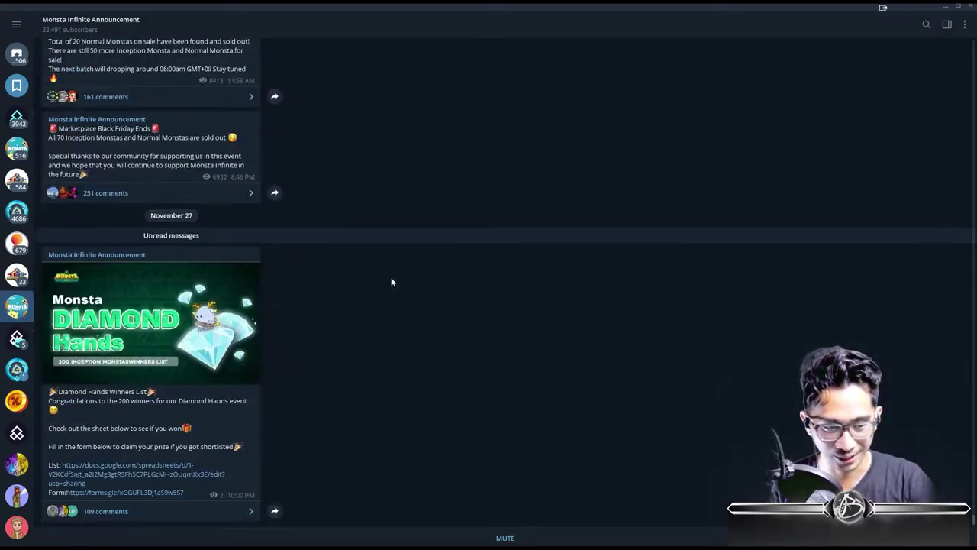
{"action": "left_click", "coordinate": [200, 315]}
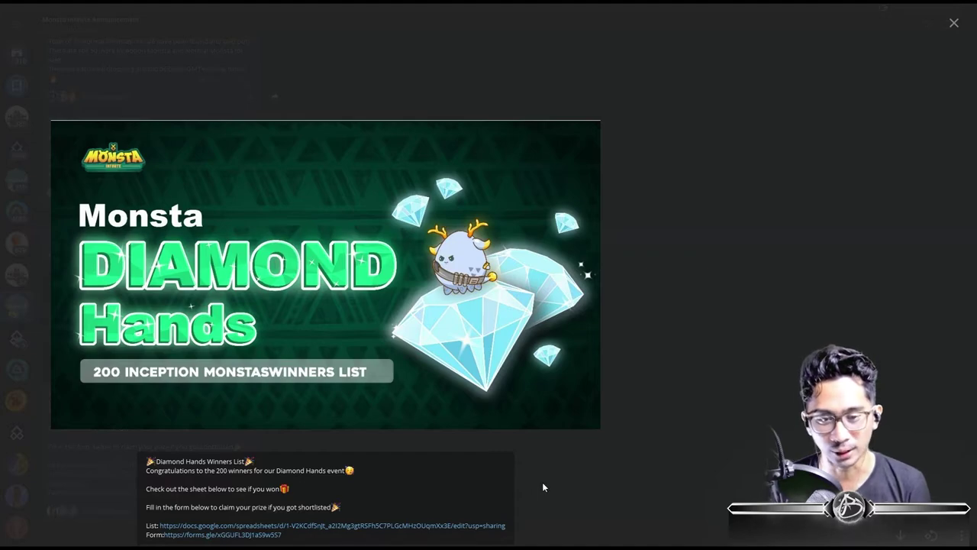
In Sheets, review the wallet entries in column C and select empty cell C14.
{"action": "key", "text": "alt+Tab"}
{"action": "key", "text": "alt+Tab"}
{"action": "key", "text": "alt+Tab"}
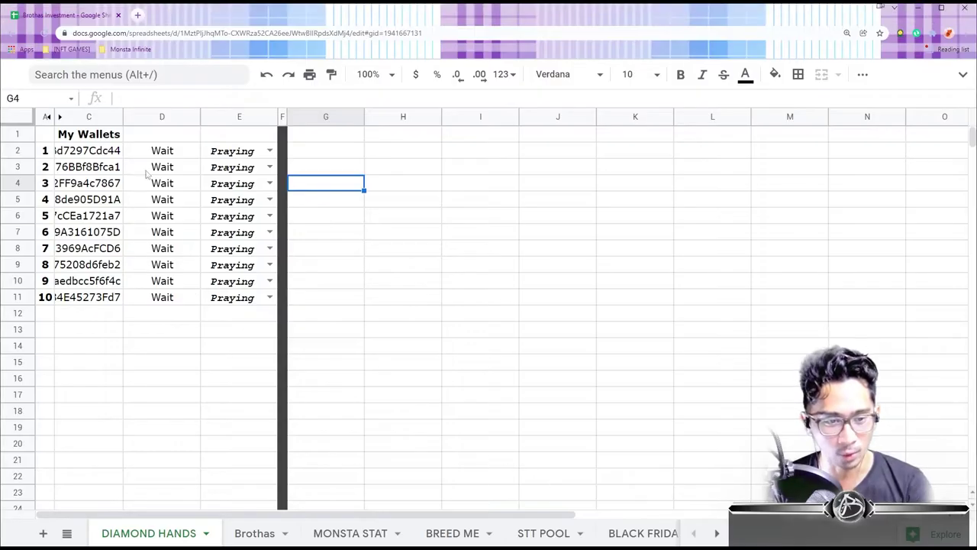
{"action": "left_click", "coordinate": [107, 153]}
{"action": "left_click", "coordinate": [100, 184]}
{"action": "left_click", "coordinate": [97, 201]}
{"action": "left_click", "coordinate": [94, 217]}
{"action": "left_click", "coordinate": [91, 231]}
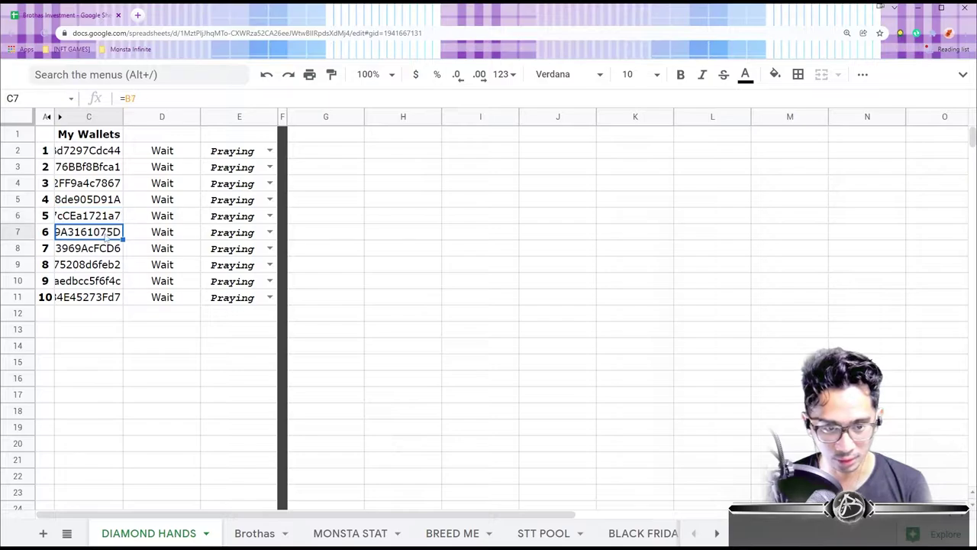
{"action": "left_click", "coordinate": [142, 351]}
{"action": "left_click", "coordinate": [92, 365]}
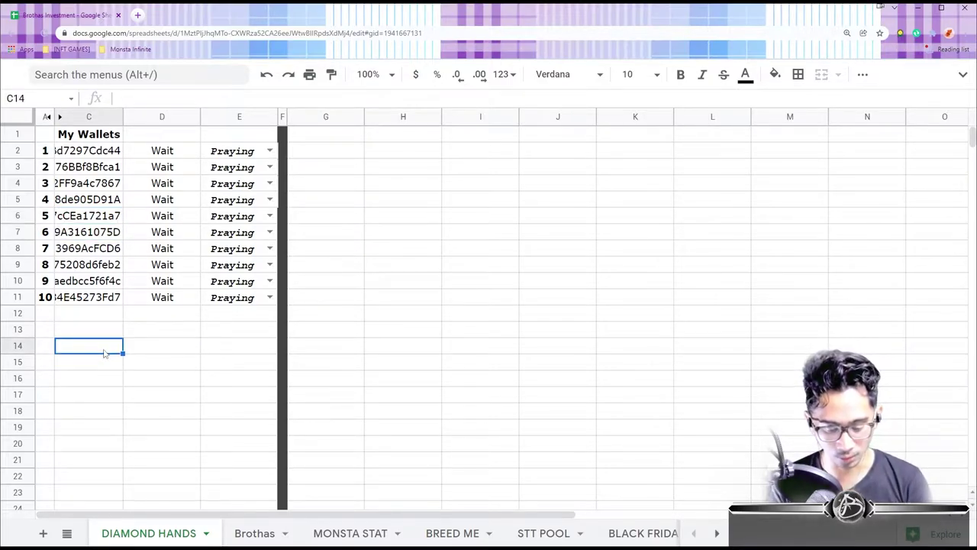
Enter test values 100000 in C14 and 200 in D14.
{"action": "type", "text": "1000000"}
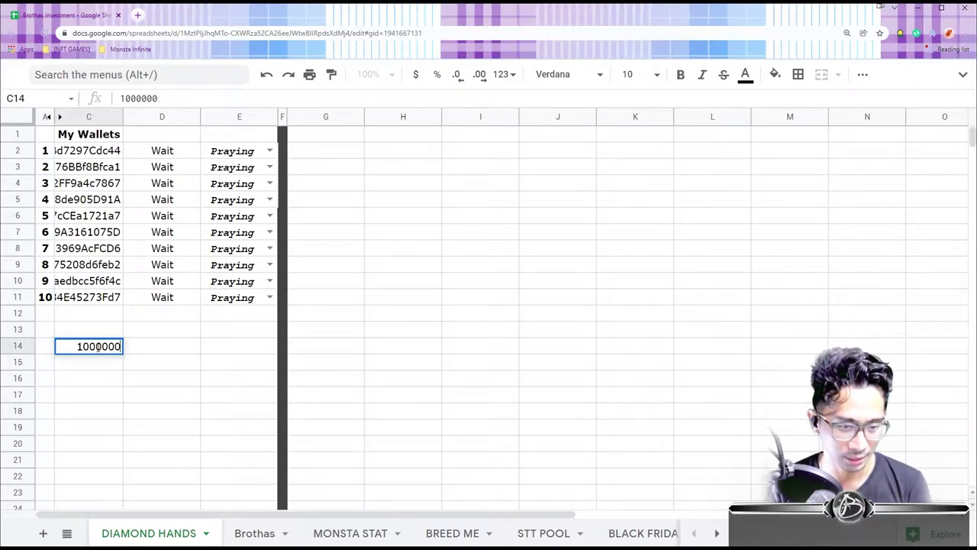
{"action": "key", "text": "Return"}
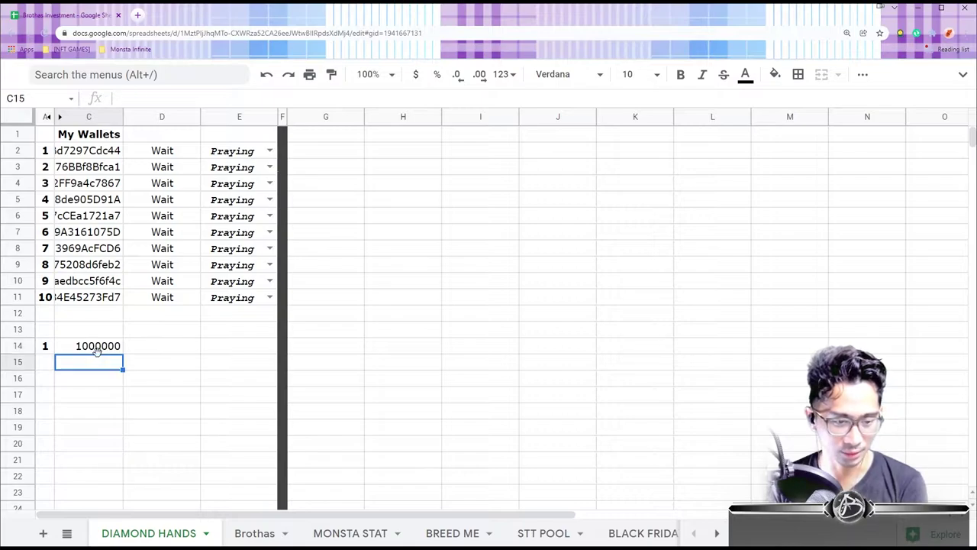
{"action": "left_click", "coordinate": [99, 350]}
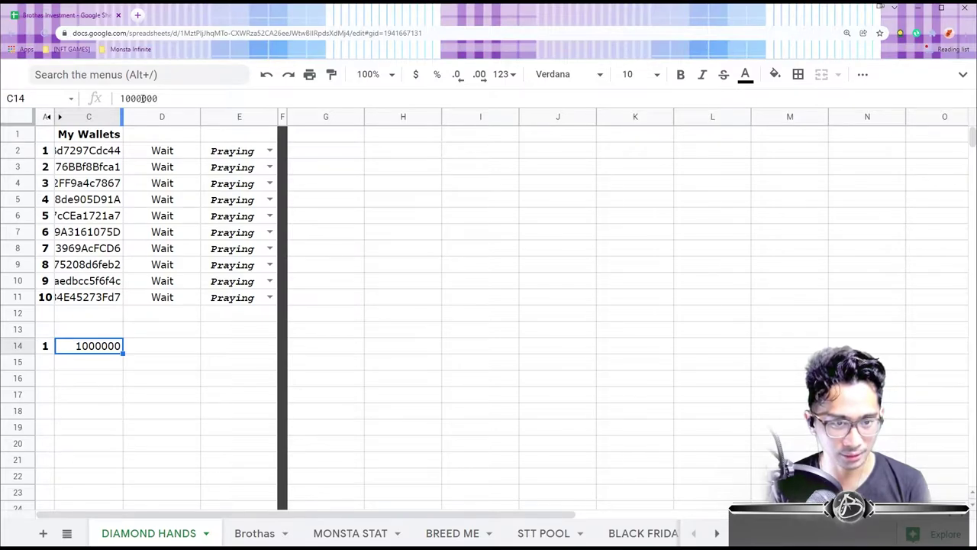
{"action": "left_click", "coordinate": [168, 349]}
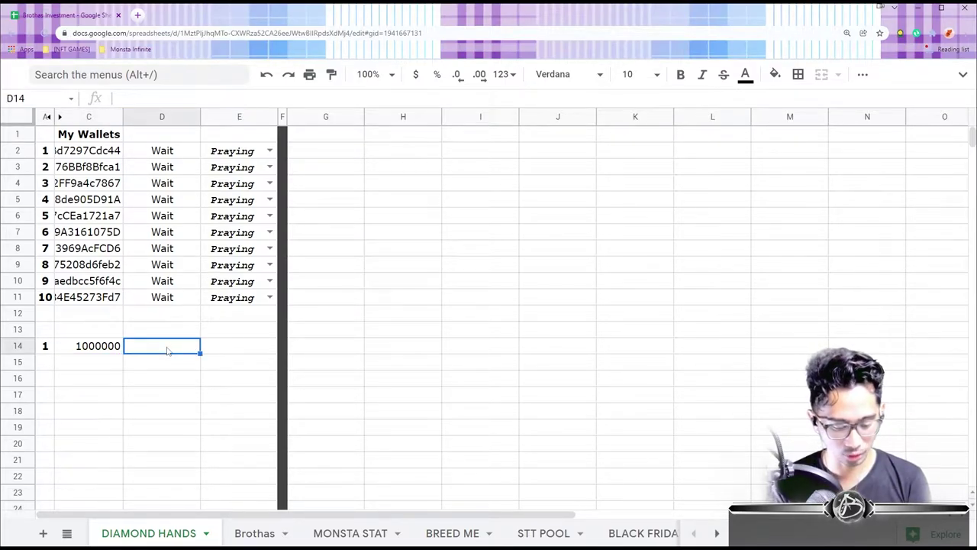
{"action": "type", "text": "200"}
{"action": "key", "text": "Return"}
Start a formula in E14 that references D14.
{"action": "key", "text": "Up"}
{"action": "key", "text": "Right"}
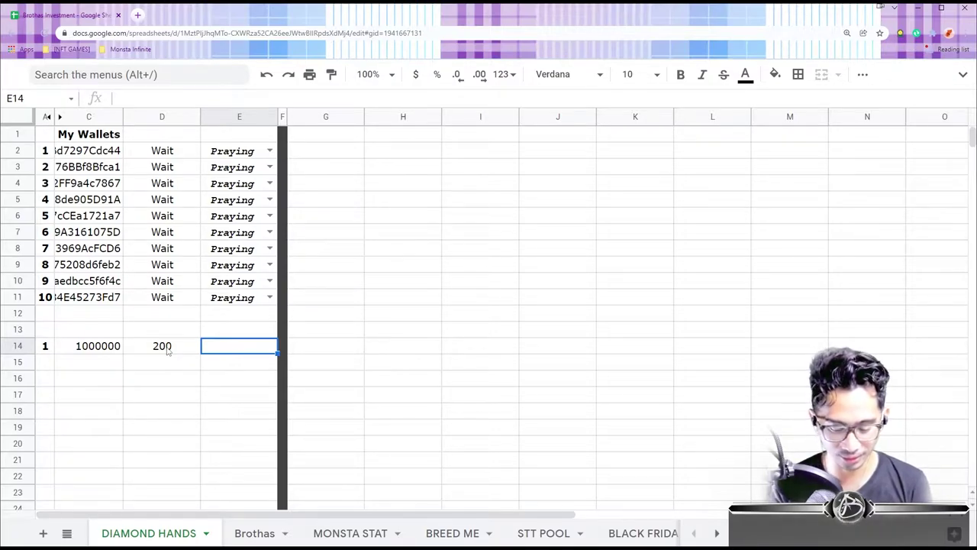
{"action": "type", "text": "="}
{"action": "left_click", "coordinate": [168, 350]}
Complete the E14 formula as =D14/C14 and enter 200 in C14.
{"action": "type", "text": "/"}
{"action": "left_click", "coordinate": [114, 350]}
{"action": "key", "text": "Return"}
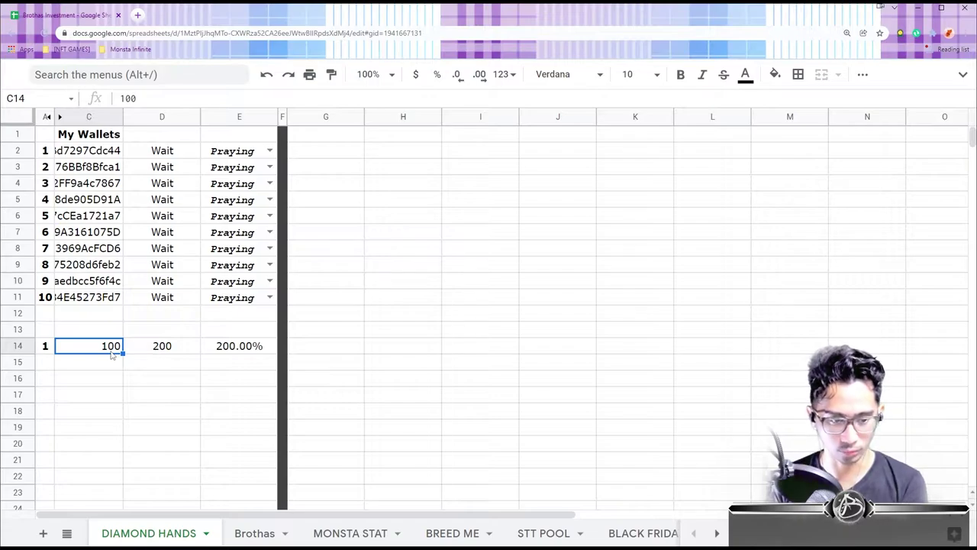
{"action": "type", "text": "200"}
{"action": "key", "text": "Return"}
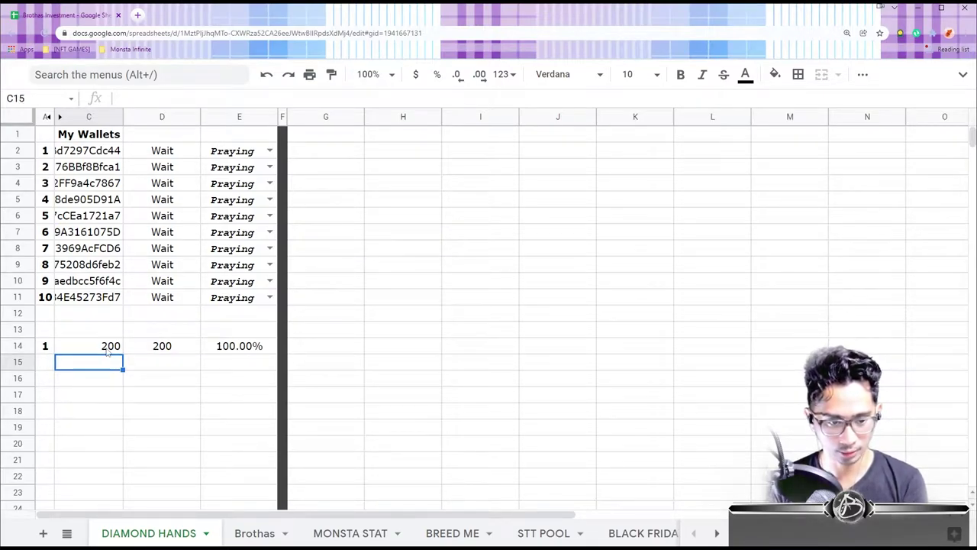
Raise the C14 amount step by step to 10000, 100000, then 1000000.
{"action": "left_click", "coordinate": [108, 350]}
{"action": "key", "text": "BackSpace"}
{"action": "type", "text": "0"}
{"action": "type", "text": "10000"}
{"action": "key", "text": "Return"}
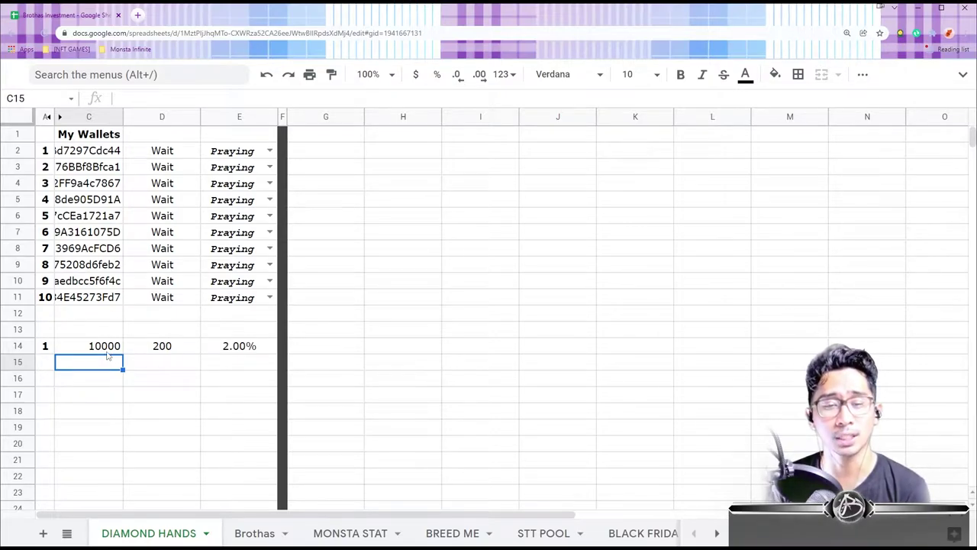
{"action": "left_click", "coordinate": [111, 348]}
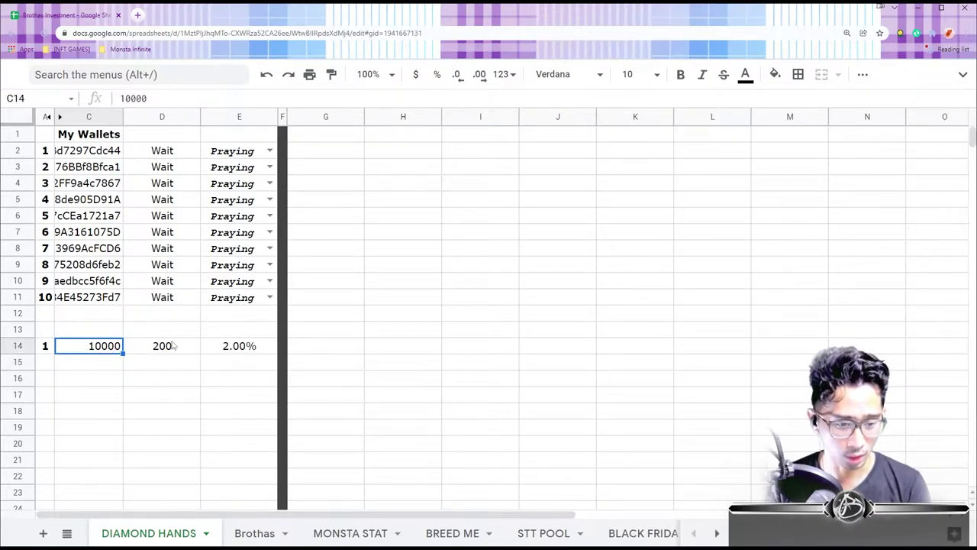
{"action": "key", "text": "Return"}
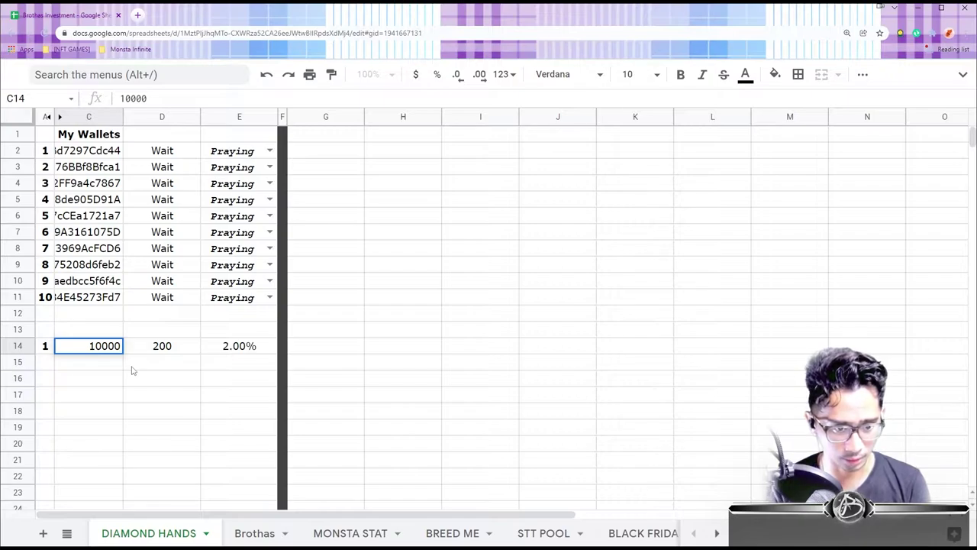
{"action": "type", "text": "0"}
{"action": "key", "text": "Return"}
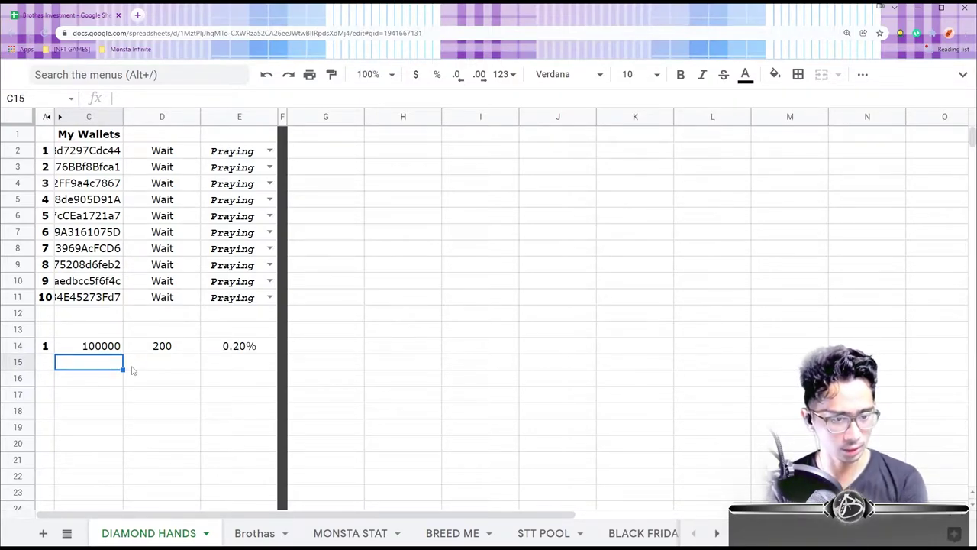
{"action": "key", "text": "Up"}
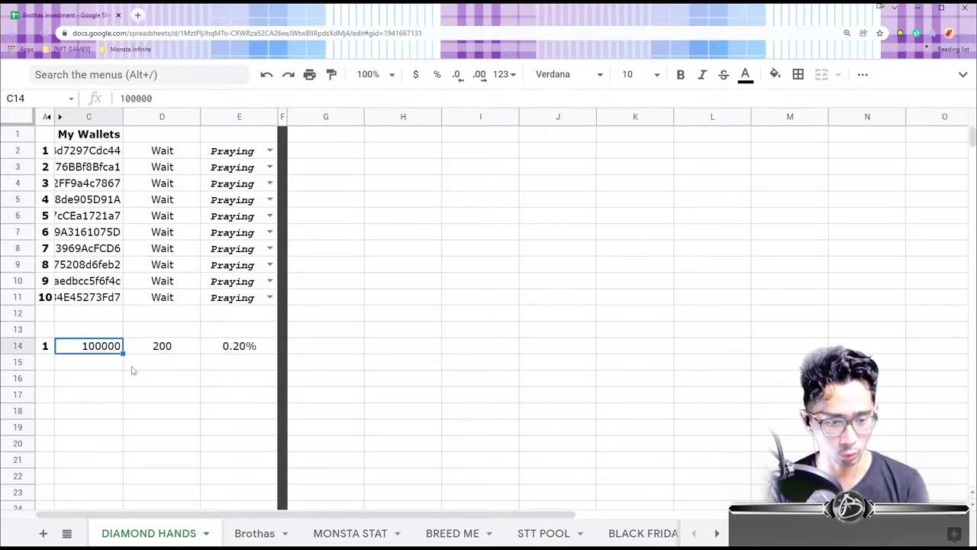
{"action": "key", "text": "F2"}
{"action": "type", "text": "0"}
{"action": "key", "text": "Return"}
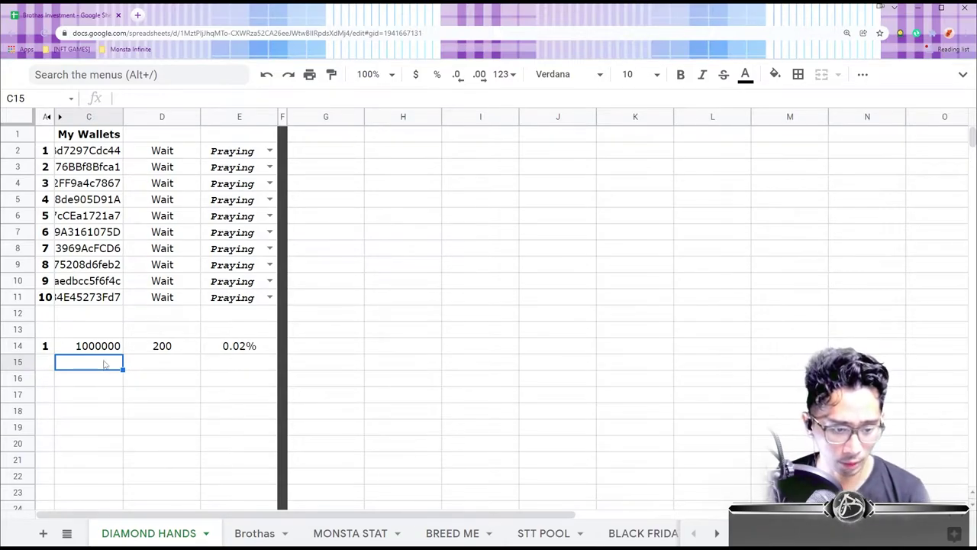
Try 10000000 in C14, undo back to 1000000, and confirm E14 shows 0.02%.
{"action": "left_click", "coordinate": [115, 353]}
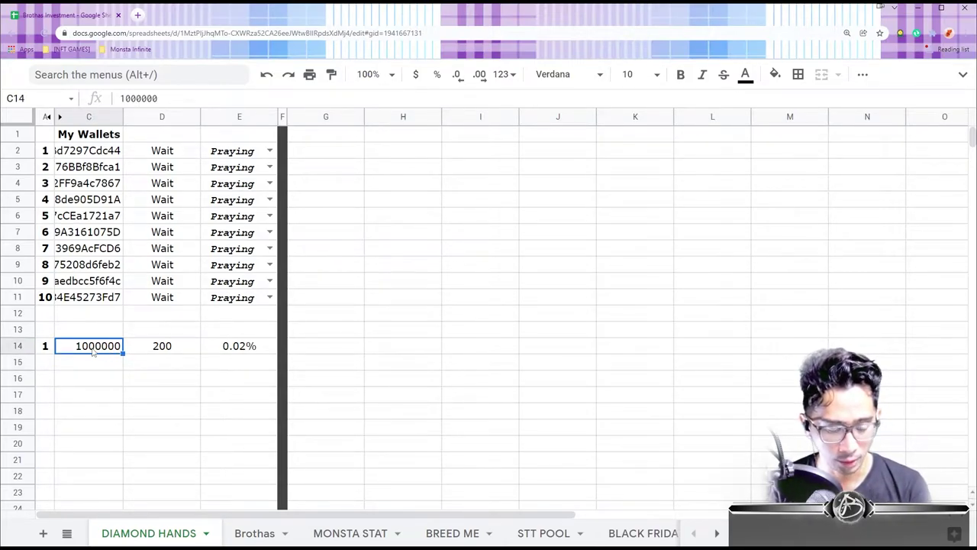
{"action": "double_click", "coordinate": [85, 347]}
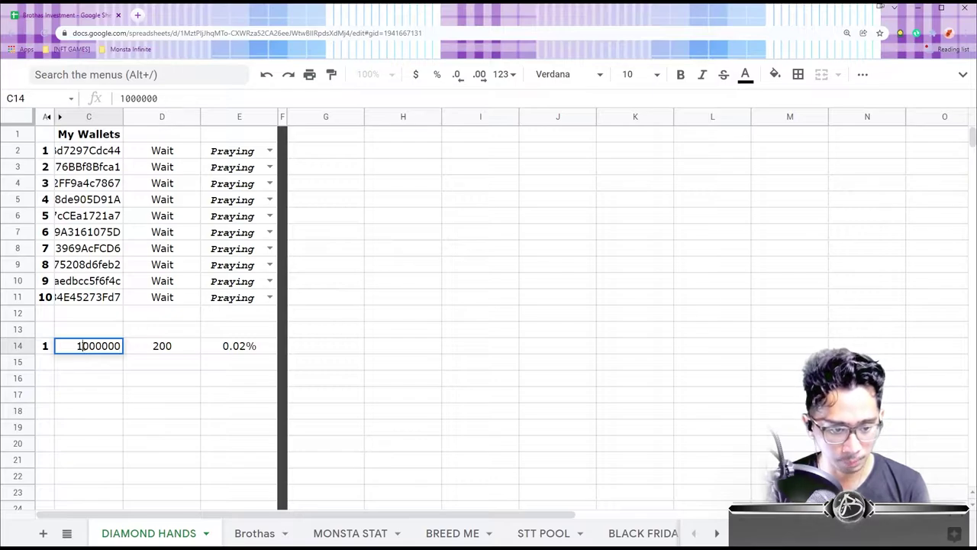
{"action": "left_click_drag", "start_coordinate": [81, 345], "coordinate": [101, 346]}
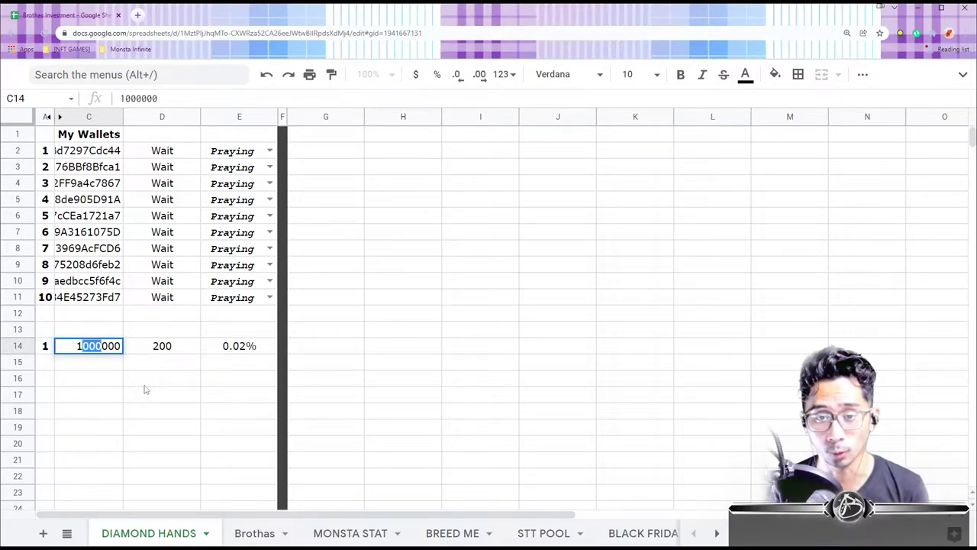
{"action": "left_click", "coordinate": [120, 346]}
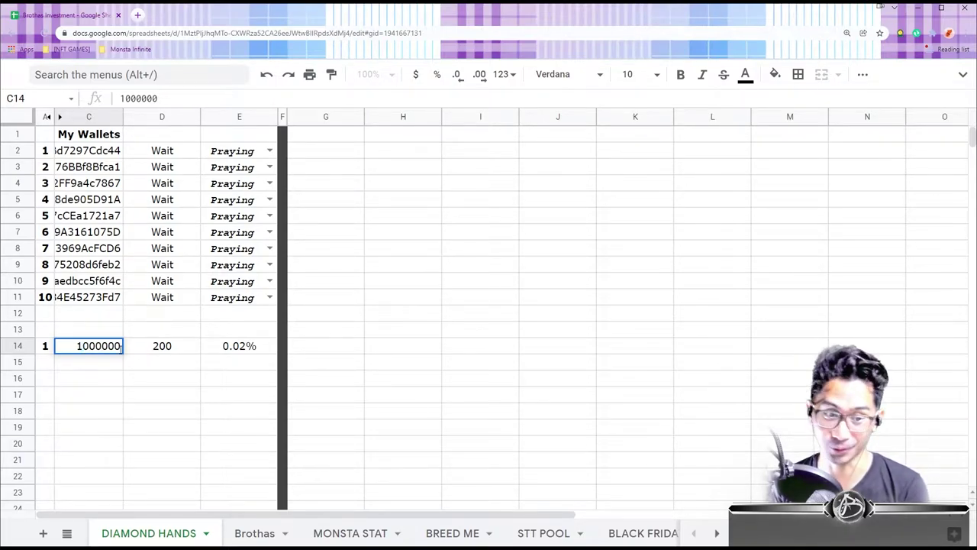
{"action": "type", "text": "0"}
{"action": "key", "text": "Return"}
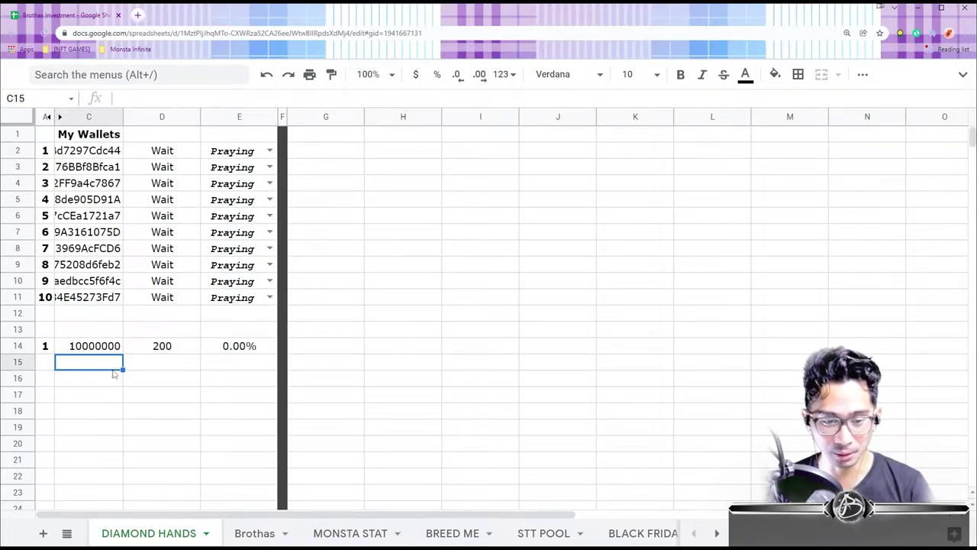
{"action": "left_click", "coordinate": [228, 351]}
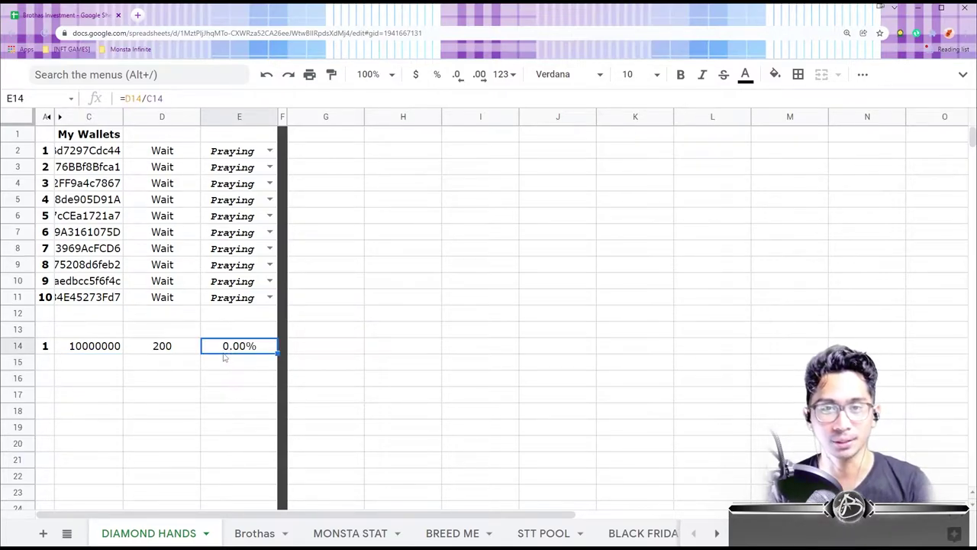
{"action": "left_click", "coordinate": [98, 350]}
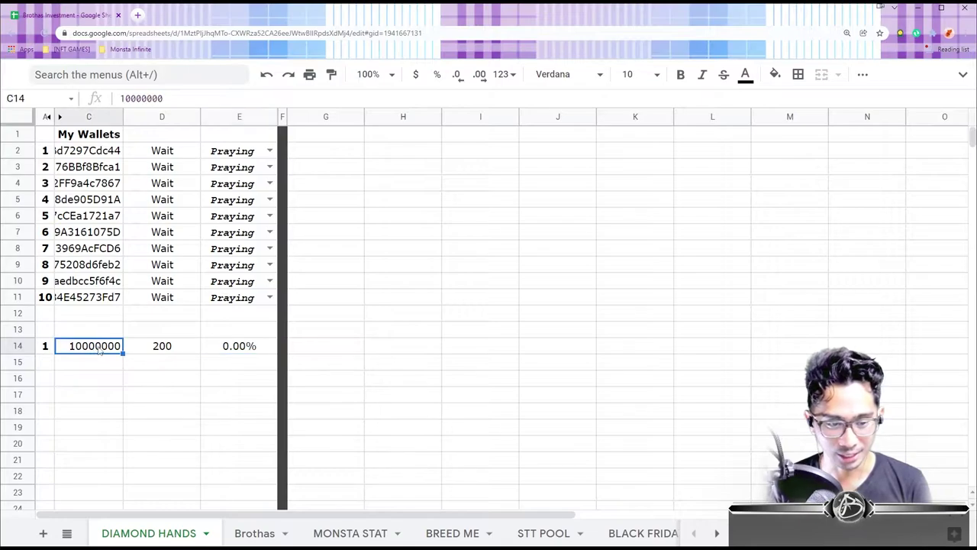
{"action": "key", "text": "ctrl+z"}
{"action": "left_click", "coordinate": [93, 376]}
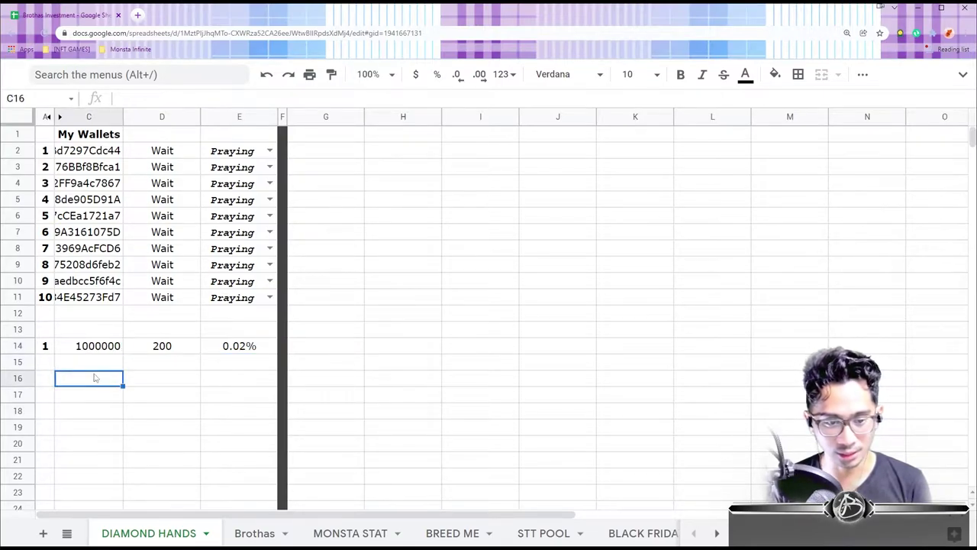
{"action": "left_click", "coordinate": [78, 347]}
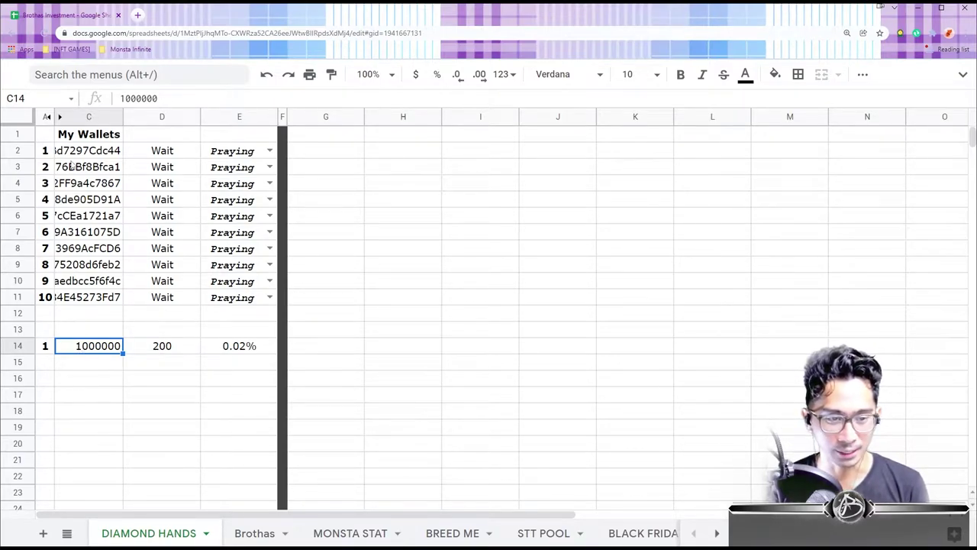
{"action": "left_click", "coordinate": [248, 349]}
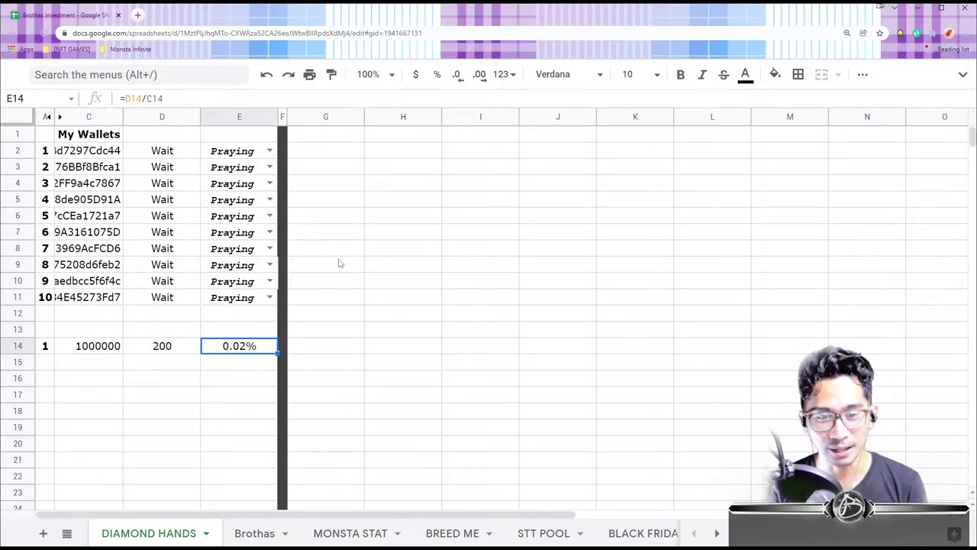
Bring up the Monsta Diamond Handz winners list, select and copy the whole page, then return to the wallet sheet.
{"action": "key", "text": "alt+Tab"}
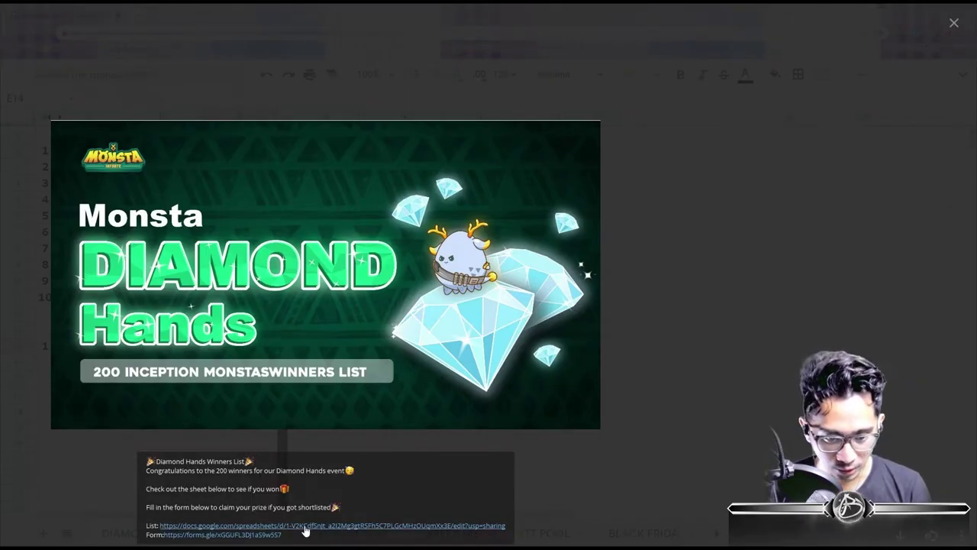
{"action": "key", "text": "alt+Tab"}
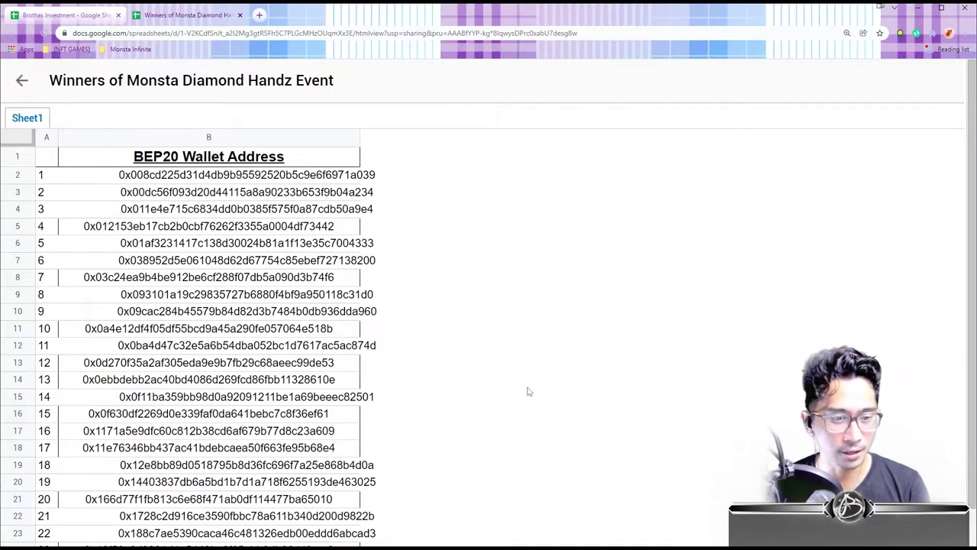
{"action": "scroll", "coordinate": [319, 286], "scroll_direction": "down", "scroll_amount": 20}
{"action": "scroll", "coordinate": [325, 326], "scroll_direction": "down", "scroll_amount": 10}
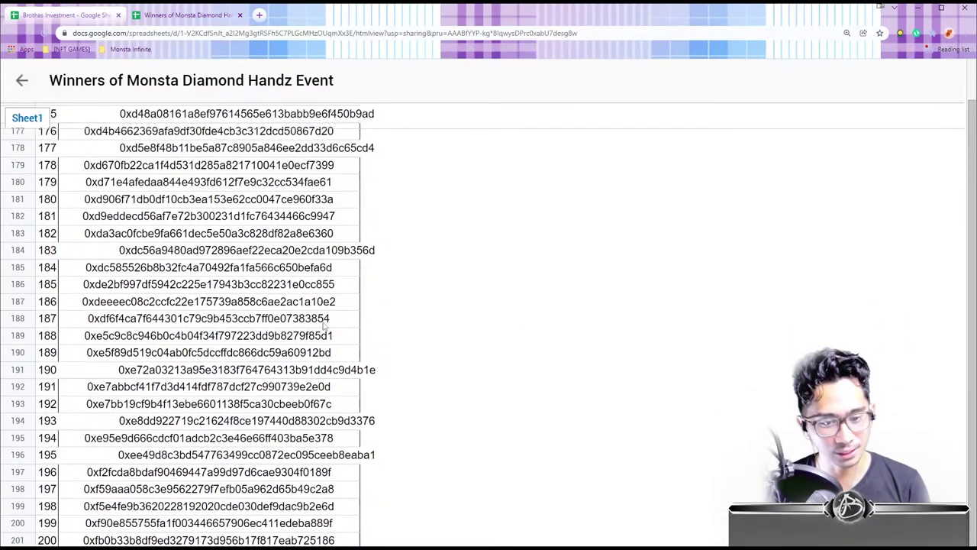
{"action": "scroll", "coordinate": [416, 326], "scroll_direction": "up", "scroll_amount": 15}
{"action": "scroll", "coordinate": [382, 309], "scroll_direction": "up", "scroll_amount": 12}
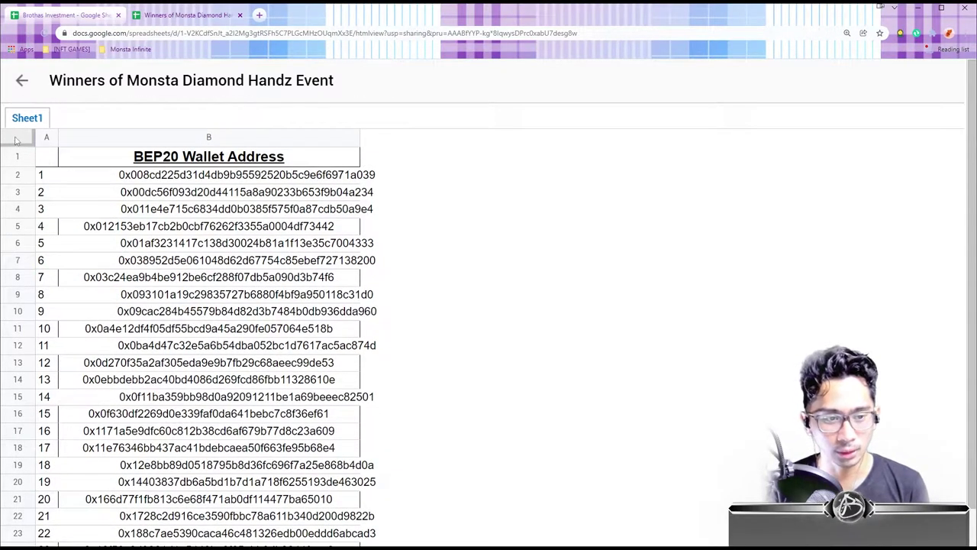
{"action": "key", "text": "ctrl+a"}
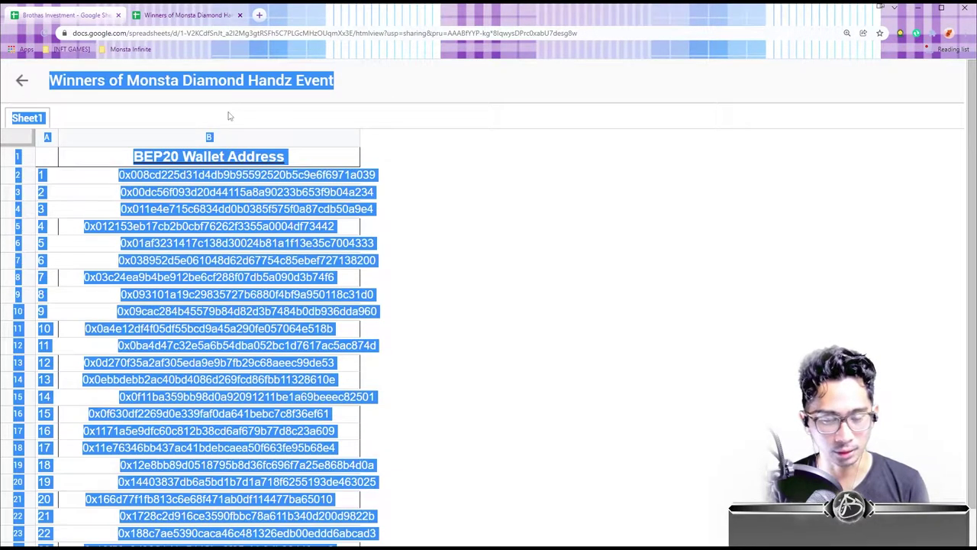
{"action": "key", "text": "ctrl+Tab"}
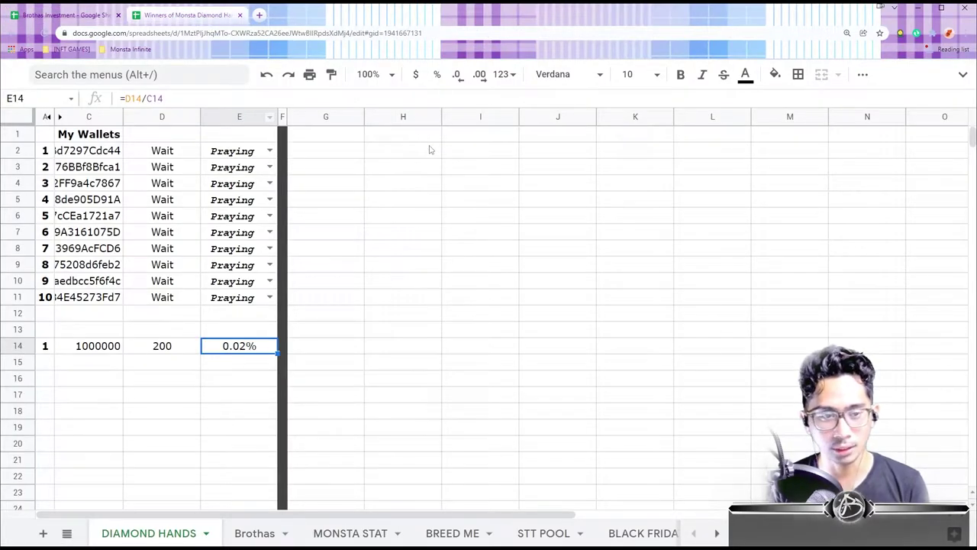
Paste the winners list at H1 and auto-fit column J to show the full BEP20 addresses.
{"action": "left_click", "coordinate": [430, 141]}
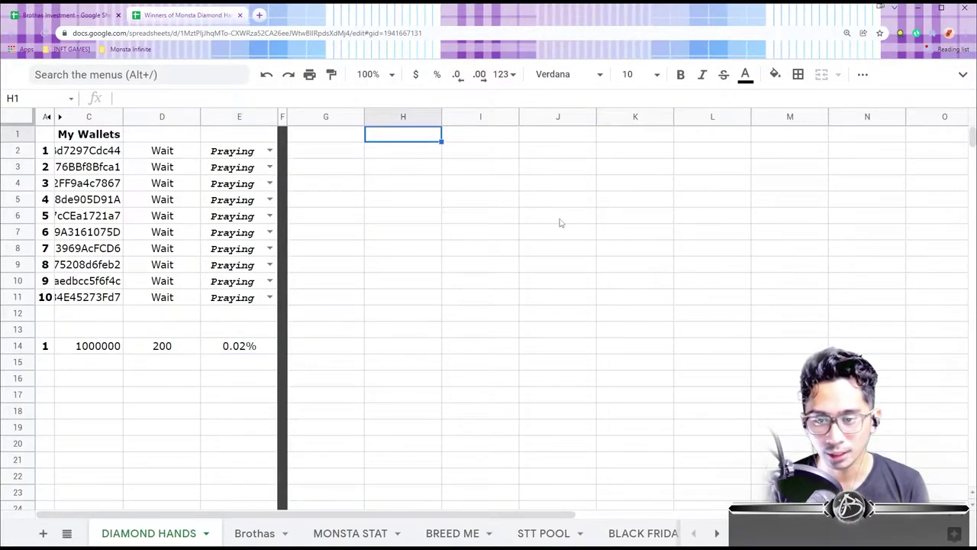
{"action": "key", "text": "ctrl+v"}
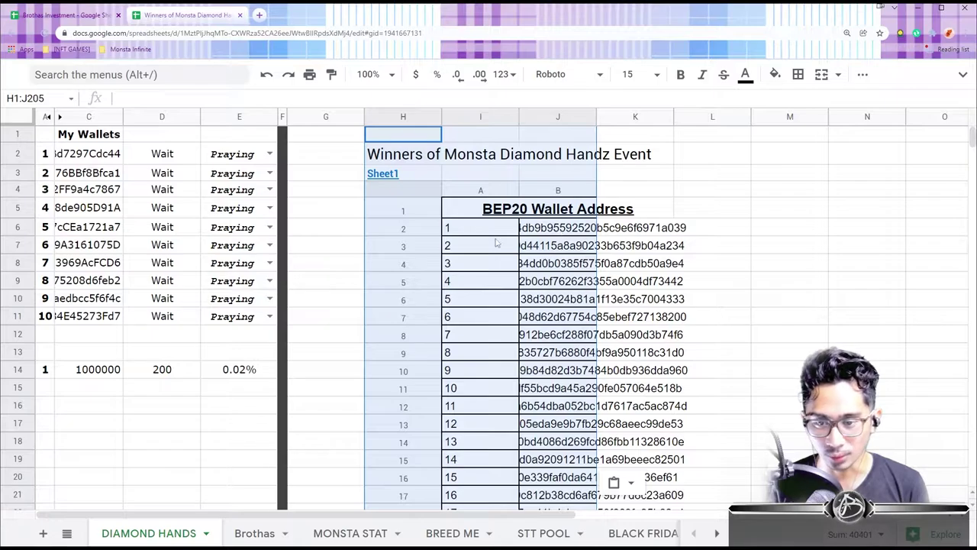
{"action": "left_click", "coordinate": [492, 248]}
{"action": "left_click", "coordinate": [584, 116]}
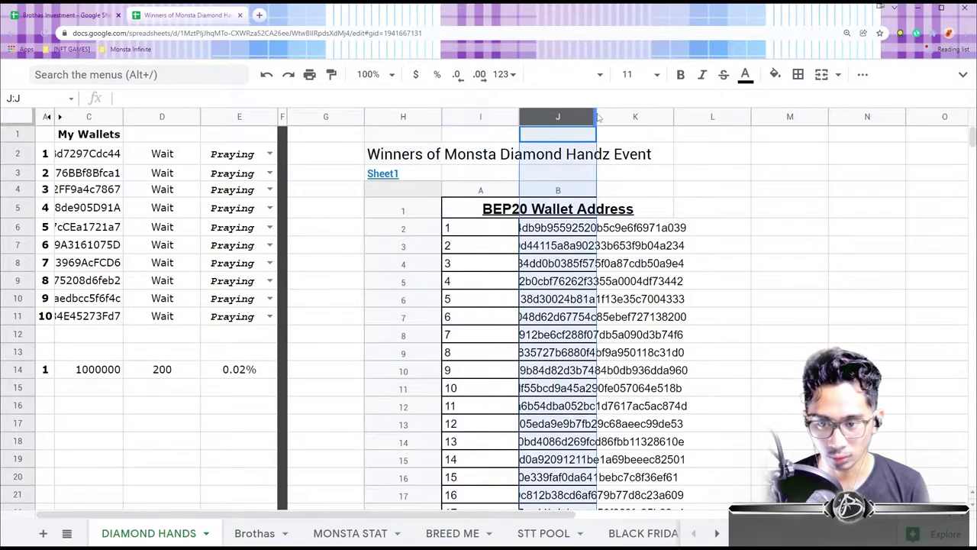
{"action": "double_click", "coordinate": [595, 116]}
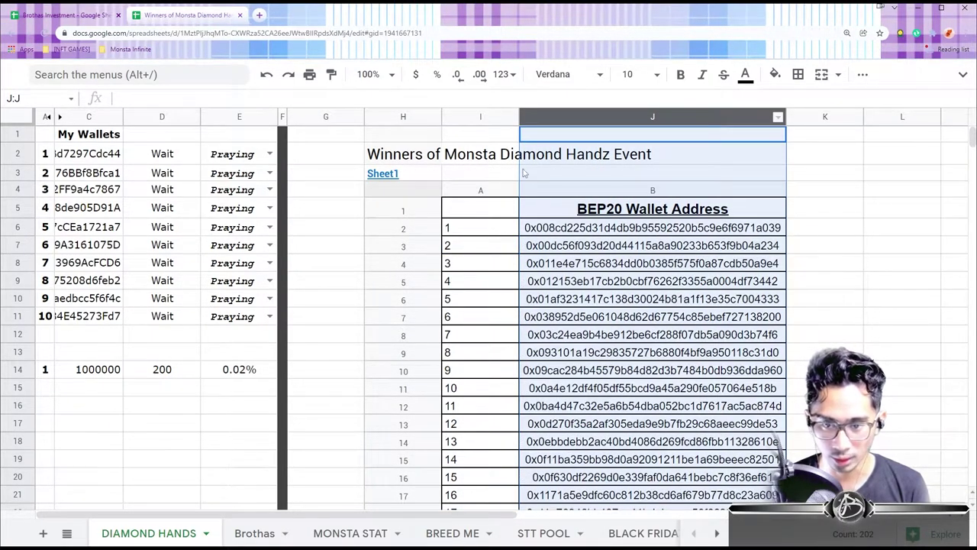
{"action": "scroll", "coordinate": [474, 234], "scroll_direction": "down", "scroll_amount": 20}
{"action": "scroll", "coordinate": [478, 238], "scroll_direction": "down", "scroll_amount": 20}
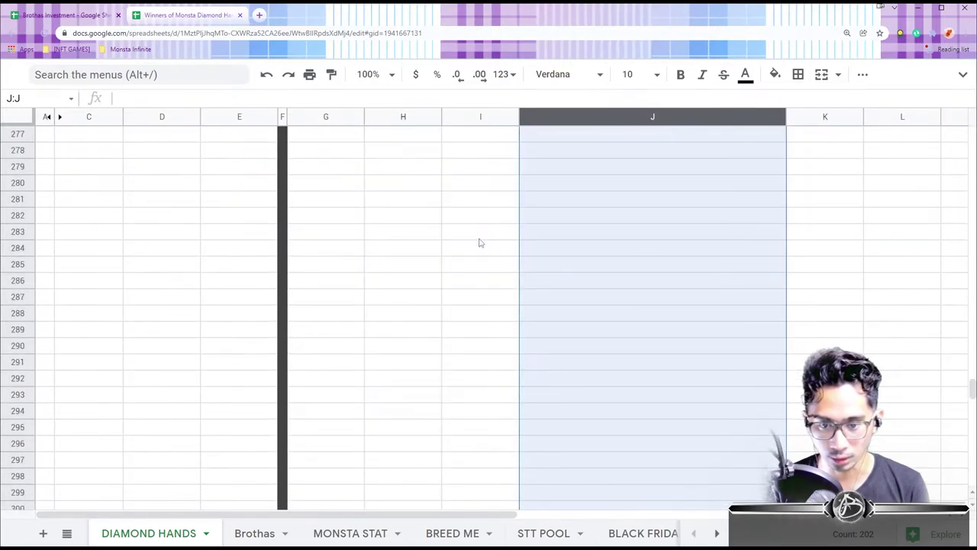
{"action": "scroll", "coordinate": [477, 239], "scroll_direction": "down", "scroll_amount": 4}
{"action": "scroll", "coordinate": [479, 241], "scroll_direction": "up", "scroll_amount": 20}
{"action": "scroll", "coordinate": [481, 244], "scroll_direction": "up", "scroll_amount": 20}
{"action": "scroll", "coordinate": [481, 251], "scroll_direction": "up", "scroll_amount": 20}
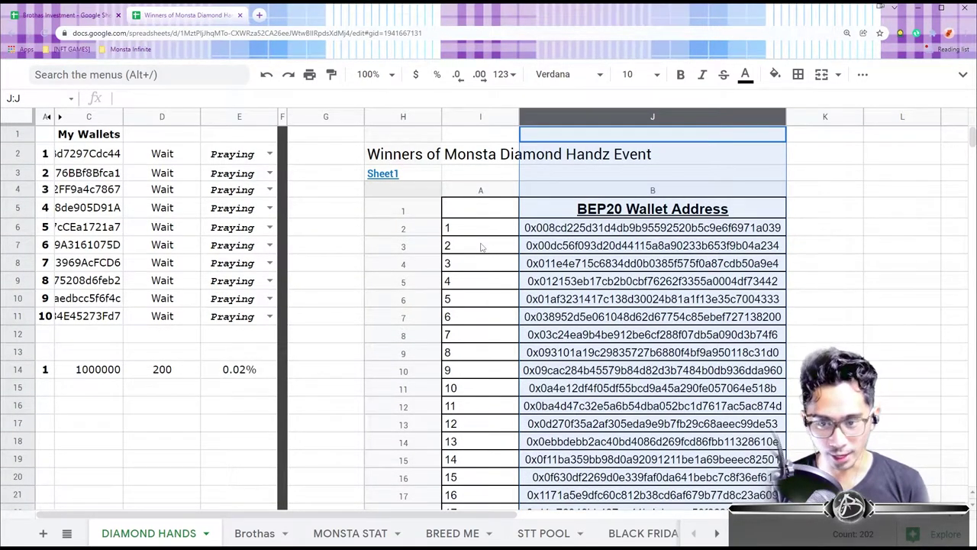
Replace the #REF! errors in D2's formula with I:I for INDEX and J:J for MATCH.
{"action": "left_click", "coordinate": [192, 153]}
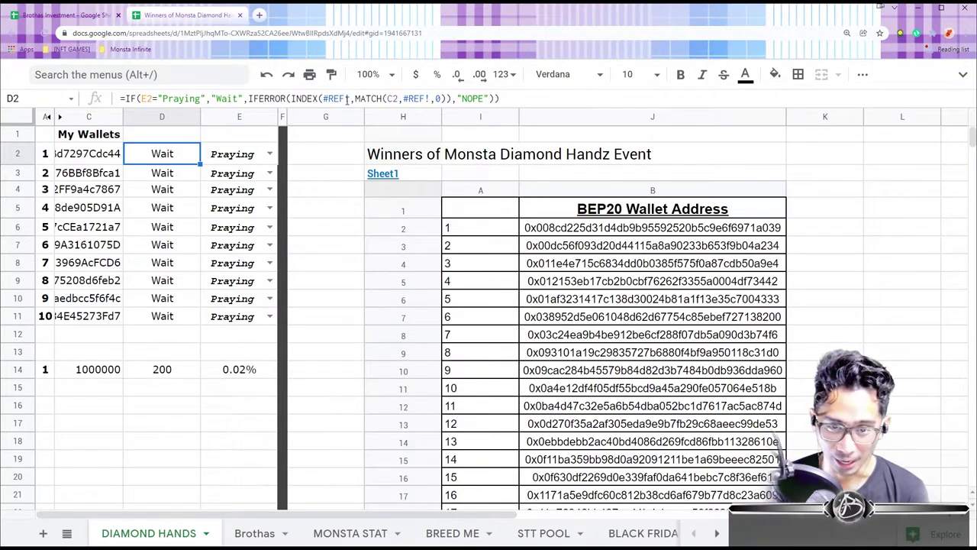
{"action": "left_click", "coordinate": [351, 99]}
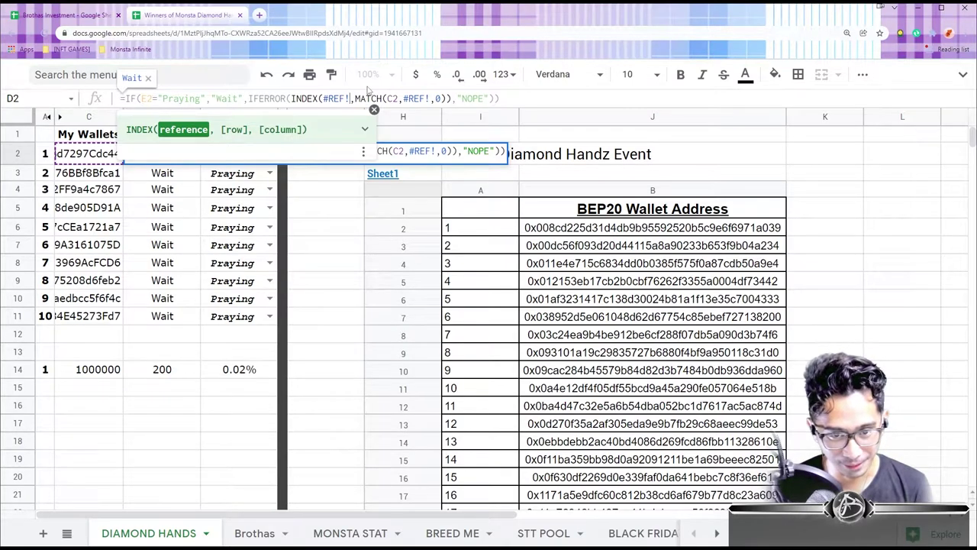
{"action": "key", "text": "BackSpace"}
{"action": "key", "text": "BackSpace"}
{"action": "key", "text": "BackSpace"}
{"action": "key", "text": "BackSpace"}
{"action": "key", "text": "BackSpace"}
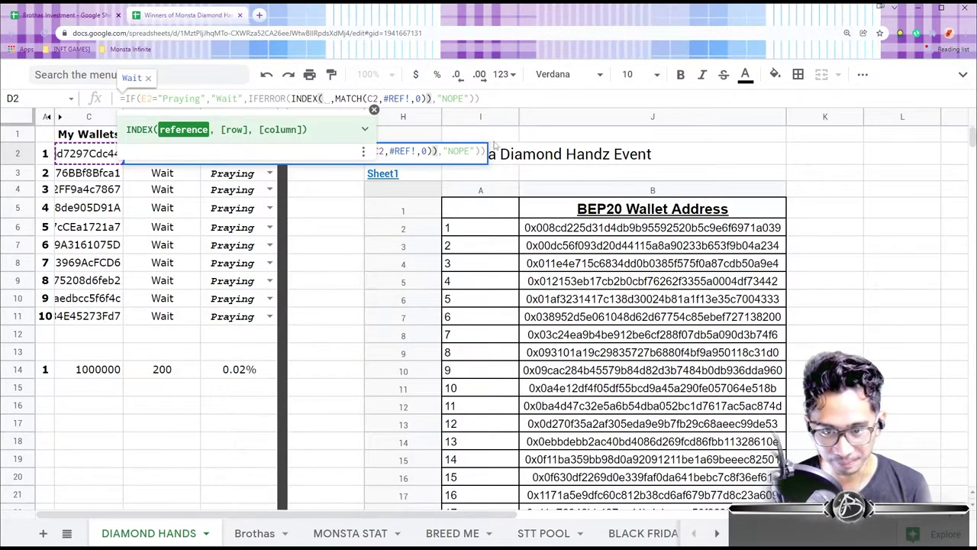
{"action": "left_click", "coordinate": [492, 118]}
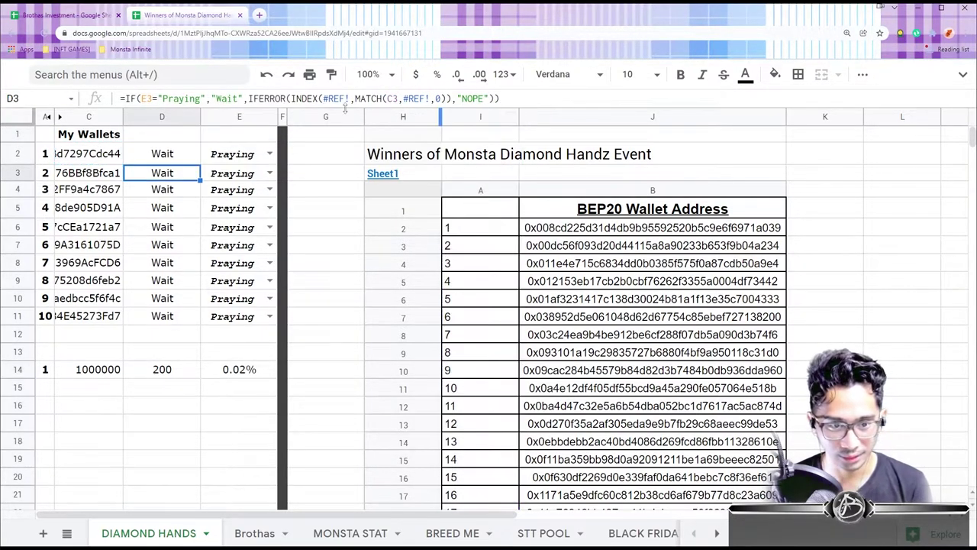
{"action": "left_click", "coordinate": [281, 152]}
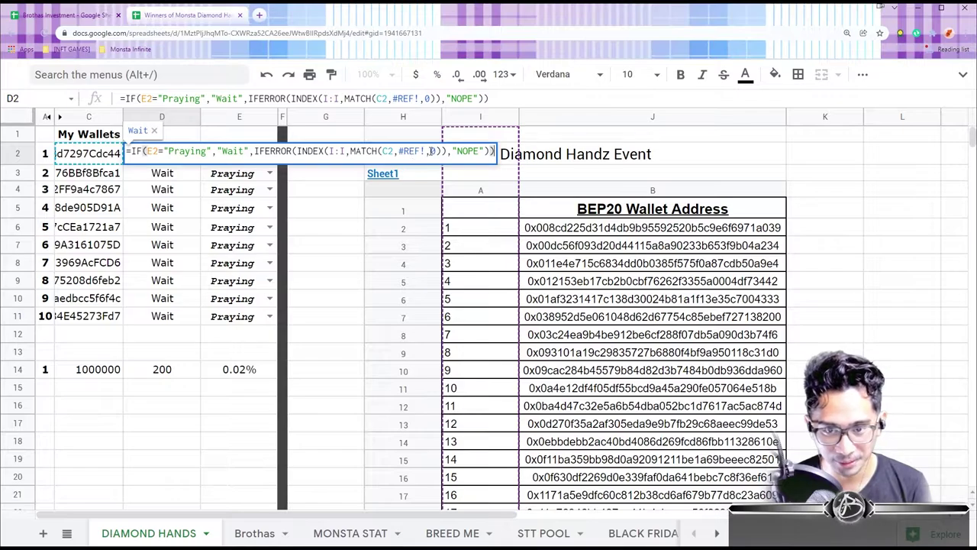
{"action": "left_click_drag", "start_coordinate": [432, 150], "coordinate": [399, 151]}
{"action": "key", "text": "BackSpace"}
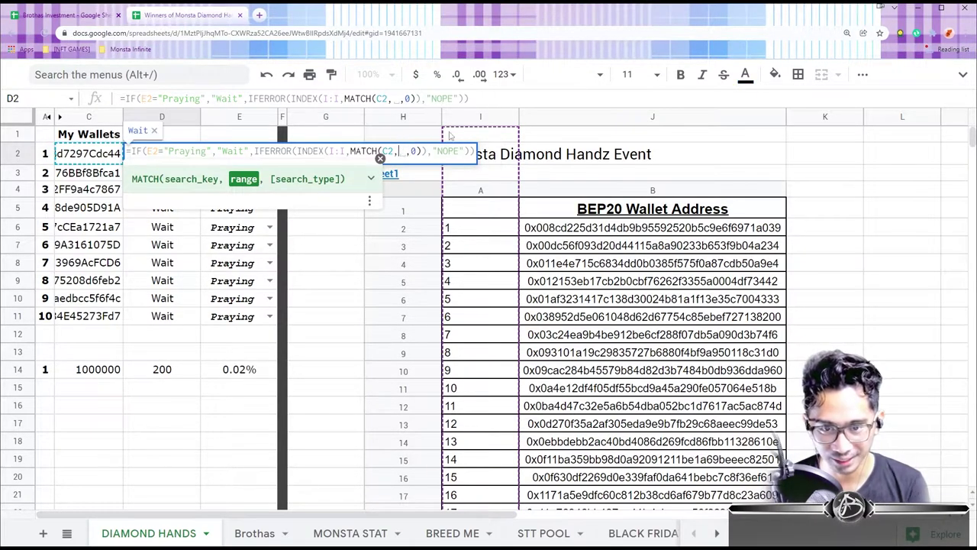
{"action": "left_click", "coordinate": [599, 117]}
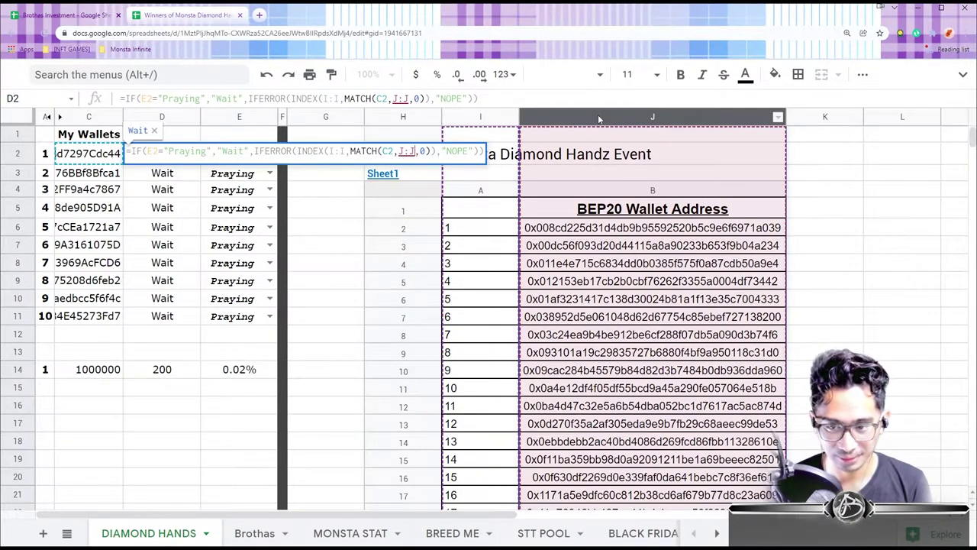
{"action": "key", "text": "Return"}
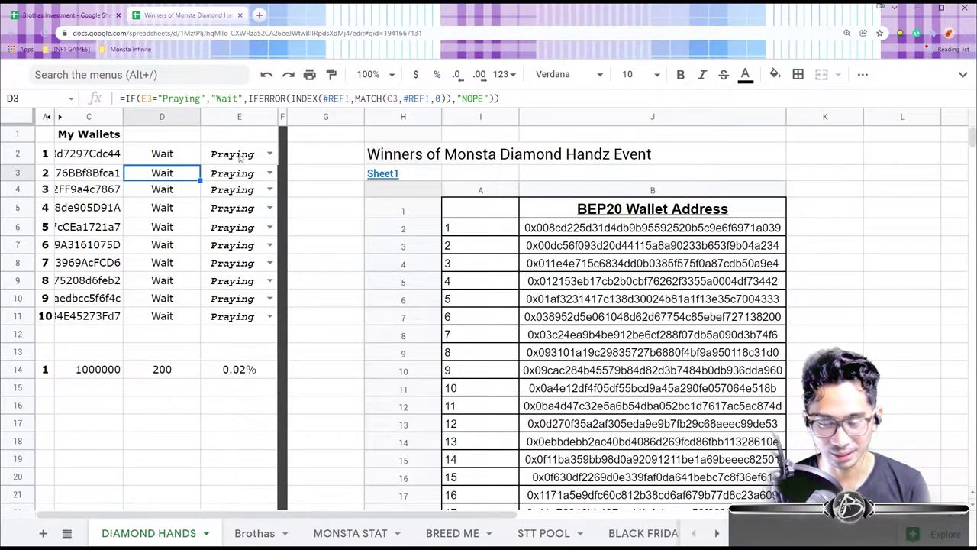
Clear the test calculation values from rows 14–15.
{"action": "left_click", "coordinate": [181, 156]}
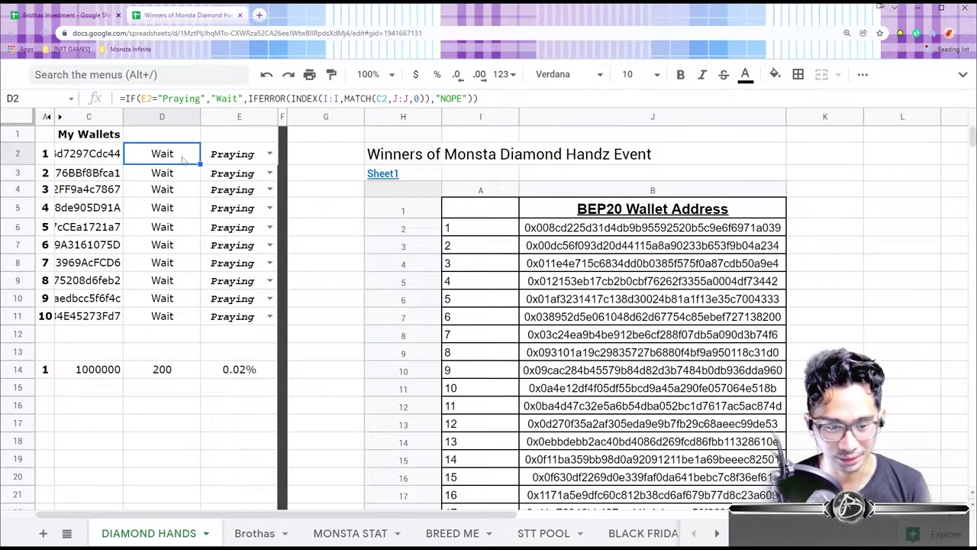
{"action": "left_click", "coordinate": [84, 404]}
{"action": "left_click", "coordinate": [44, 369]}
{"action": "key", "text": "ctrl+v"}
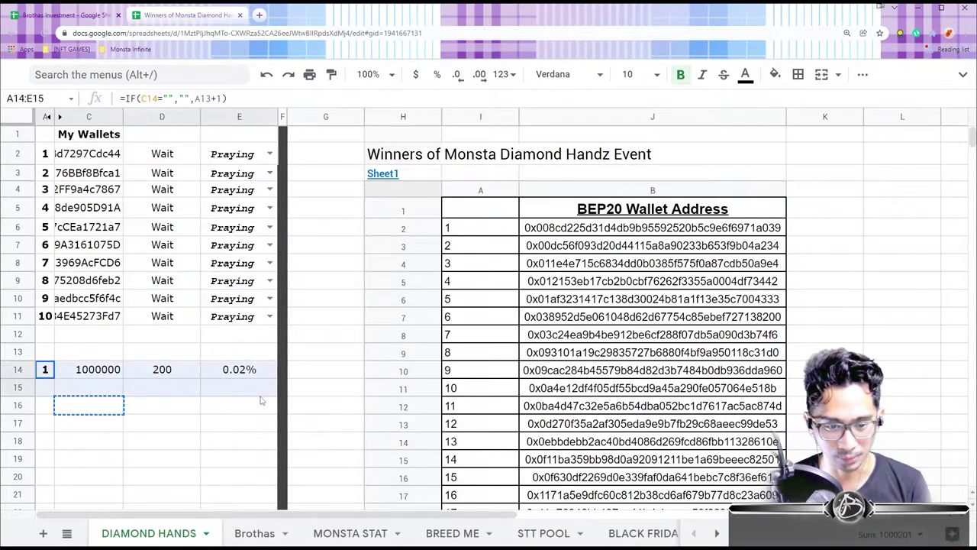
{"action": "left_click", "coordinate": [177, 355]}
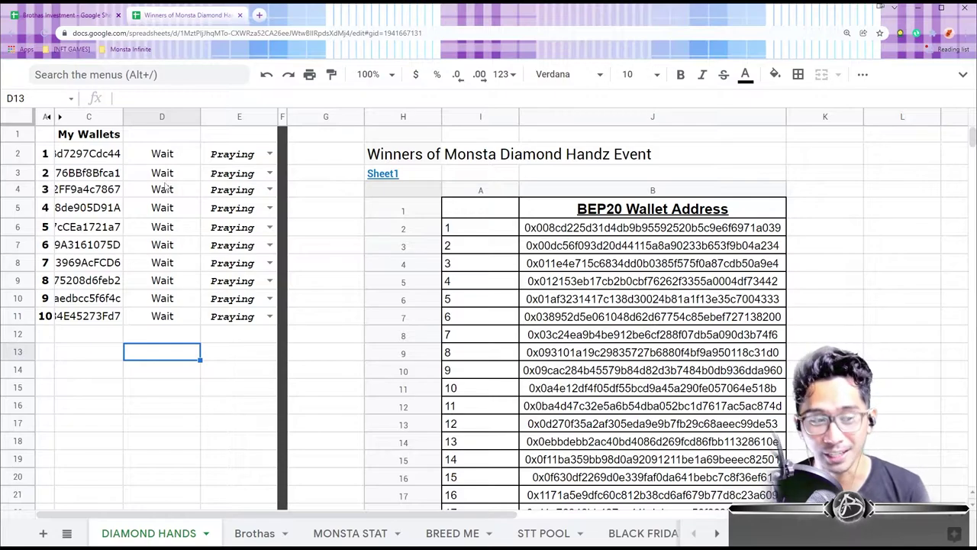
Copy D2's lookup formula into D3:D11 and step down column D checking each result.
{"action": "left_click", "coordinate": [176, 157]}
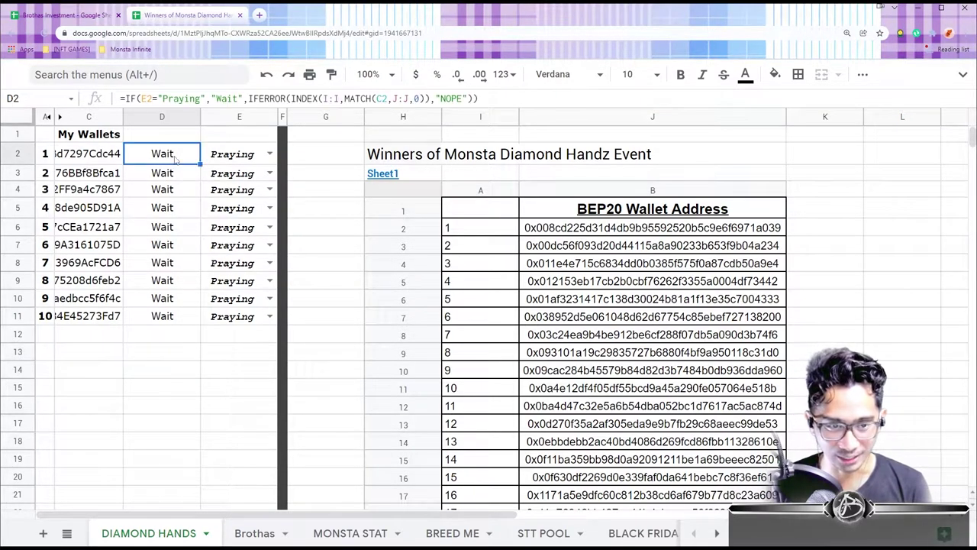
{"action": "left_click", "coordinate": [176, 174]}
{"action": "left_click", "coordinate": [176, 156]}
{"action": "key", "text": "ctrl+c"}
{"action": "left_click_drag", "start_coordinate": [175, 174], "coordinate": [165, 319]}
{"action": "key", "text": "ctrl+v"}
{"action": "left_click", "coordinate": [161, 351]}
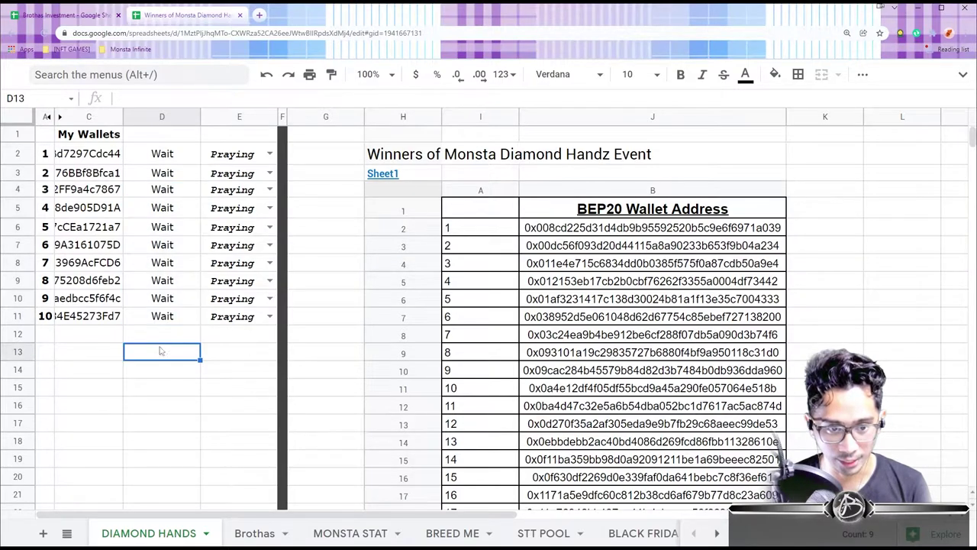
{"action": "left_click", "coordinate": [172, 156]}
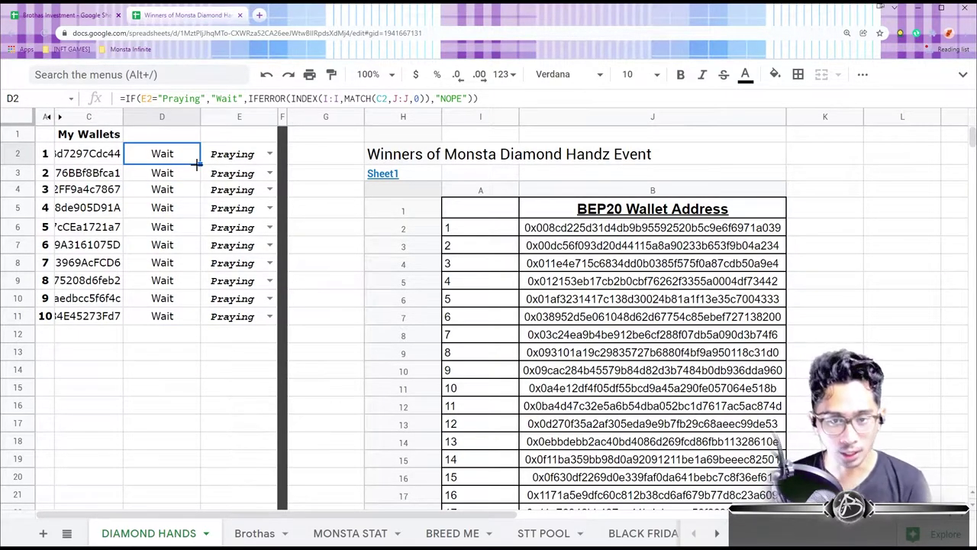
{"action": "key", "text": "Down"}
{"action": "key", "text": "Down"}
{"action": "key", "text": "Down"}
{"action": "key", "text": "Down"}
{"action": "key", "text": "Down"}
{"action": "key", "text": "Down"}
{"action": "key", "text": "Down"}
{"action": "key", "text": "Down"}
{"action": "key", "text": "Down"}
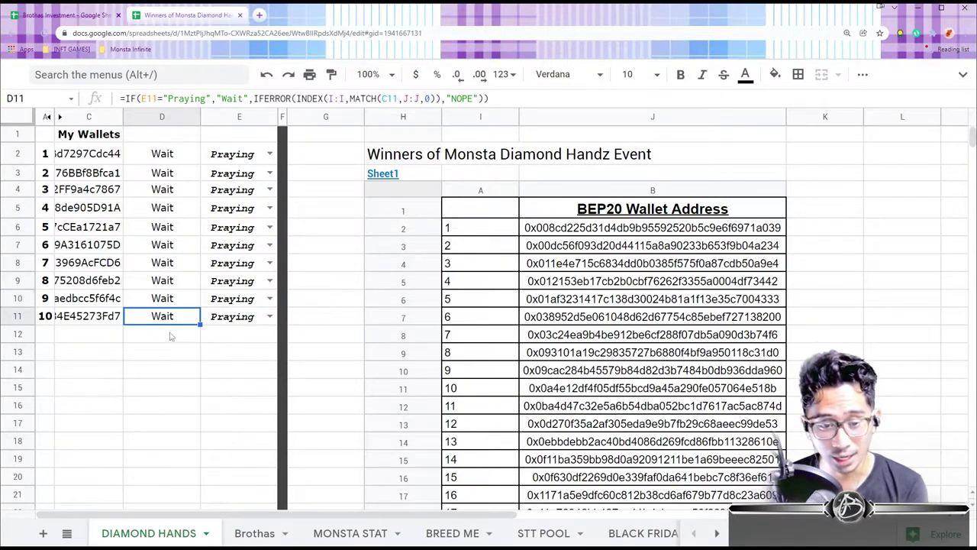
Set wallets 1–5 (E2:E6) from Praying to Check.
{"action": "left_click", "coordinate": [238, 164]}
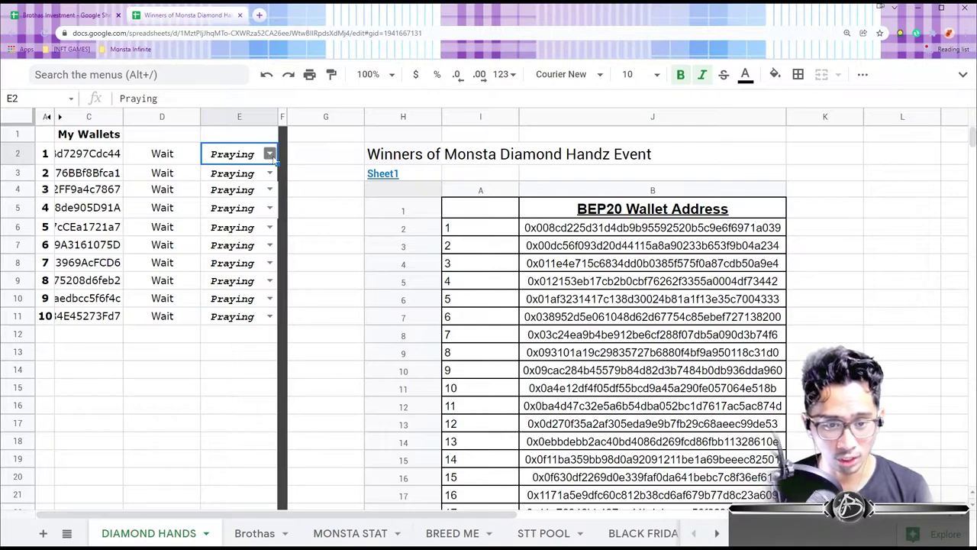
{"action": "left_click", "coordinate": [269, 153]}
{"action": "left_click", "coordinate": [221, 195]}
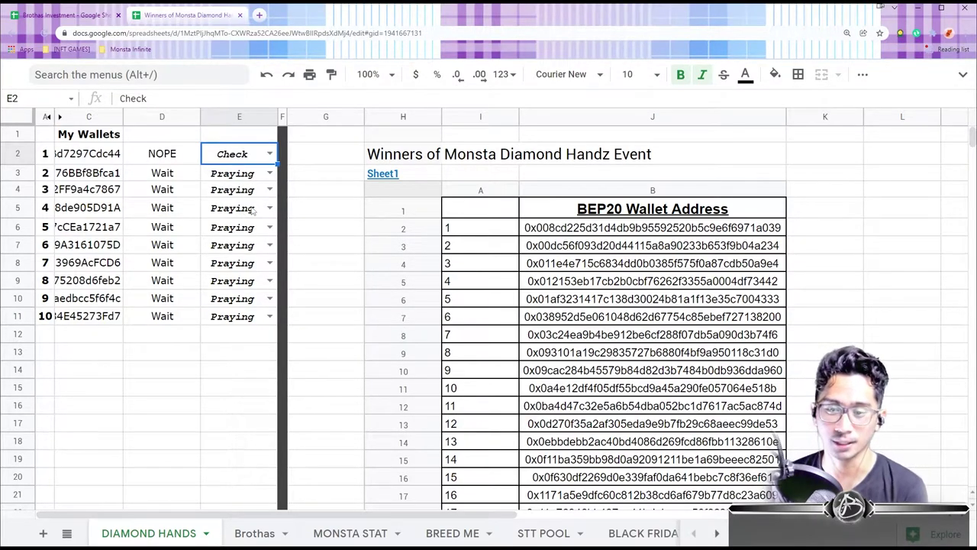
{"action": "left_click", "coordinate": [269, 173]}
{"action": "left_click", "coordinate": [223, 209]}
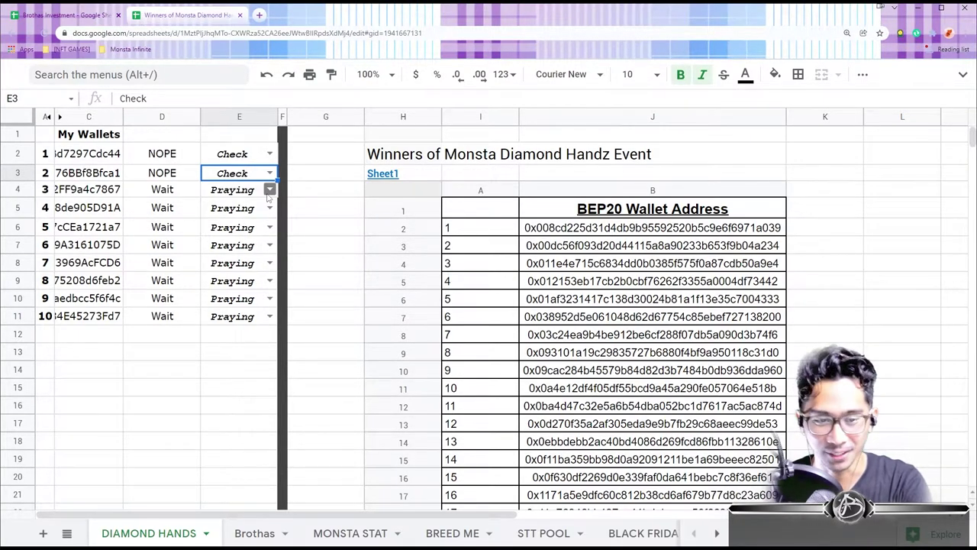
{"action": "left_click", "coordinate": [269, 190]}
{"action": "left_click", "coordinate": [229, 225]}
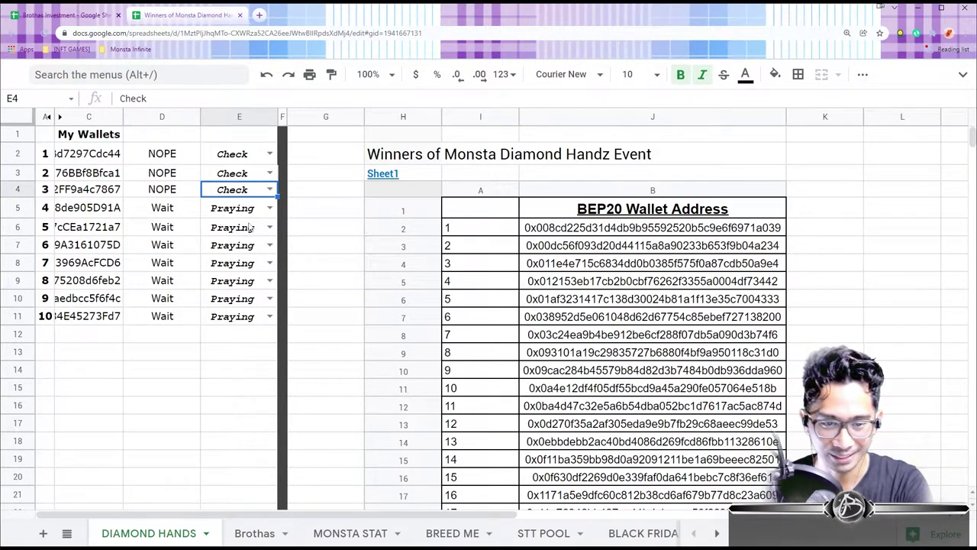
{"action": "left_click", "coordinate": [270, 208]}
{"action": "left_click", "coordinate": [249, 246]}
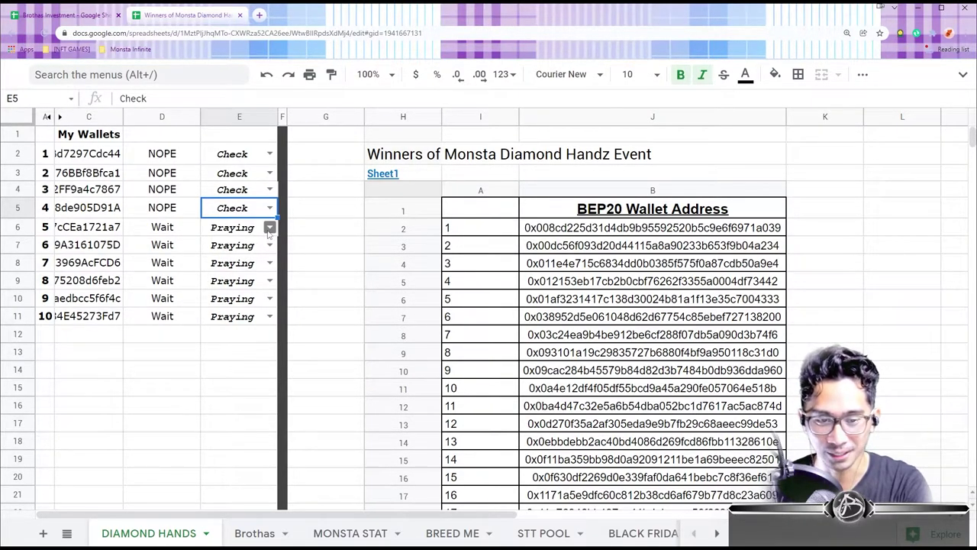
{"action": "left_click", "coordinate": [269, 227]}
{"action": "left_click", "coordinate": [245, 265]}
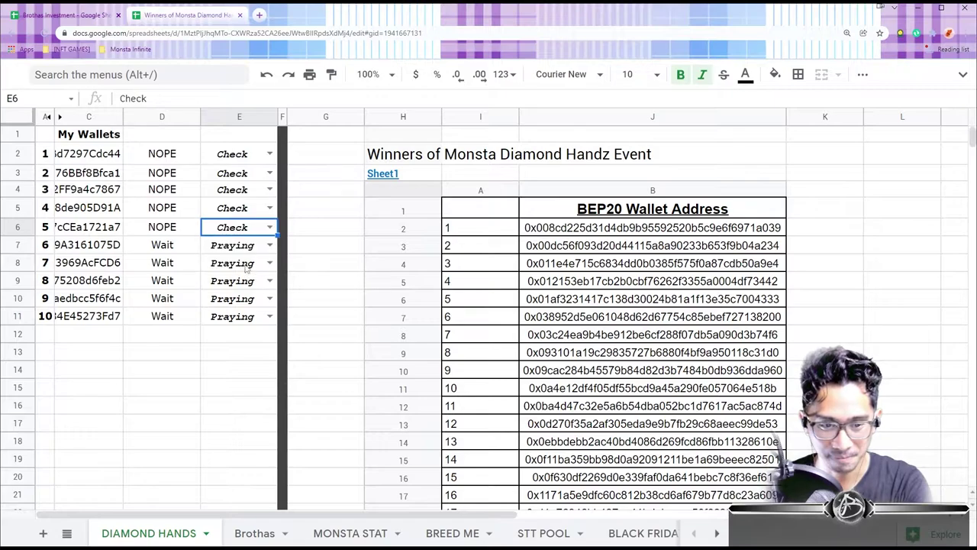
Set wallets 6–10 (E7:E11) from Praying to Check.
{"action": "left_click", "coordinate": [269, 245]}
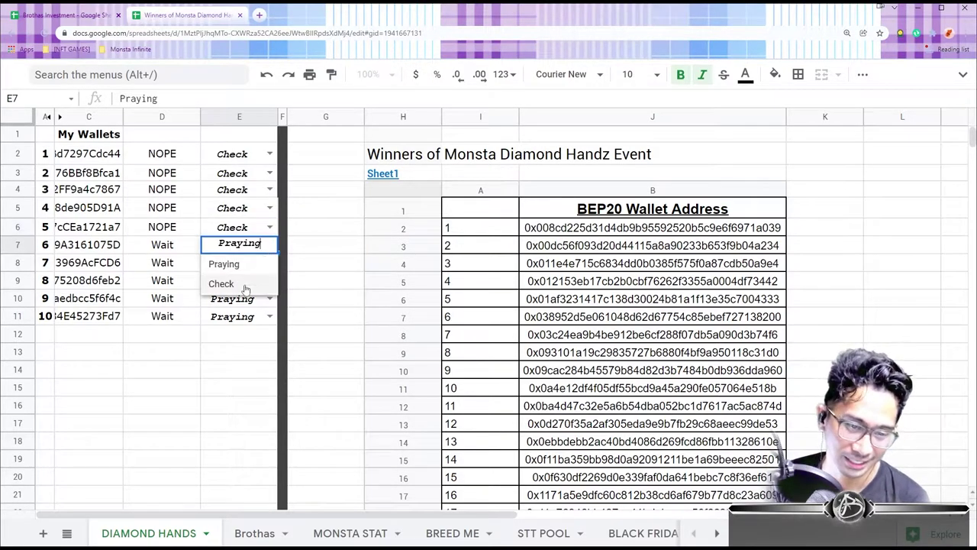
{"action": "left_click", "coordinate": [229, 283]}
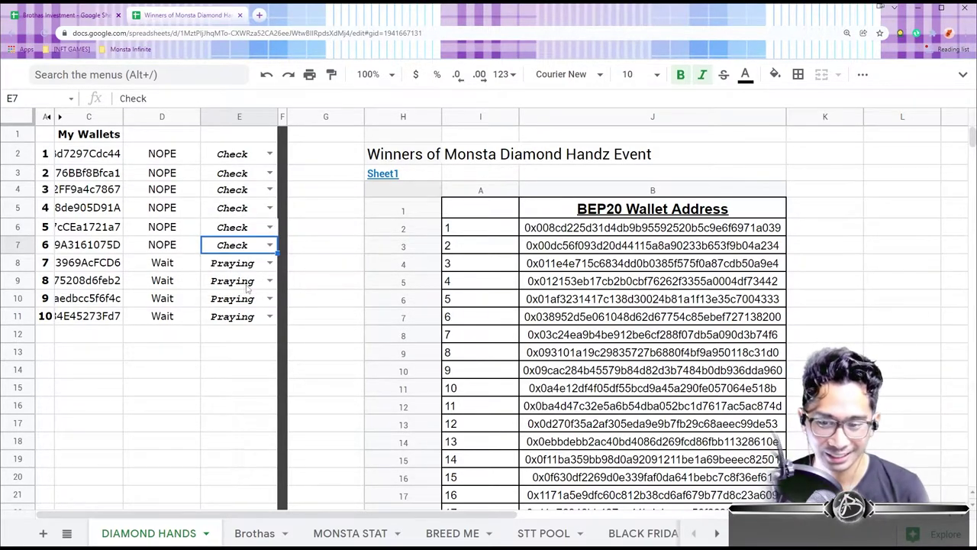
{"action": "left_click", "coordinate": [270, 263]}
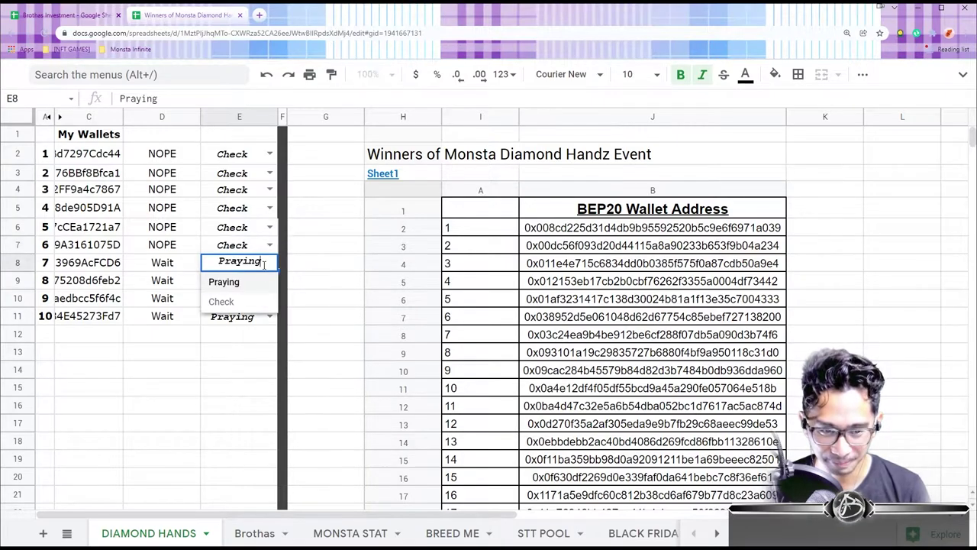
{"action": "left_click", "coordinate": [229, 301]}
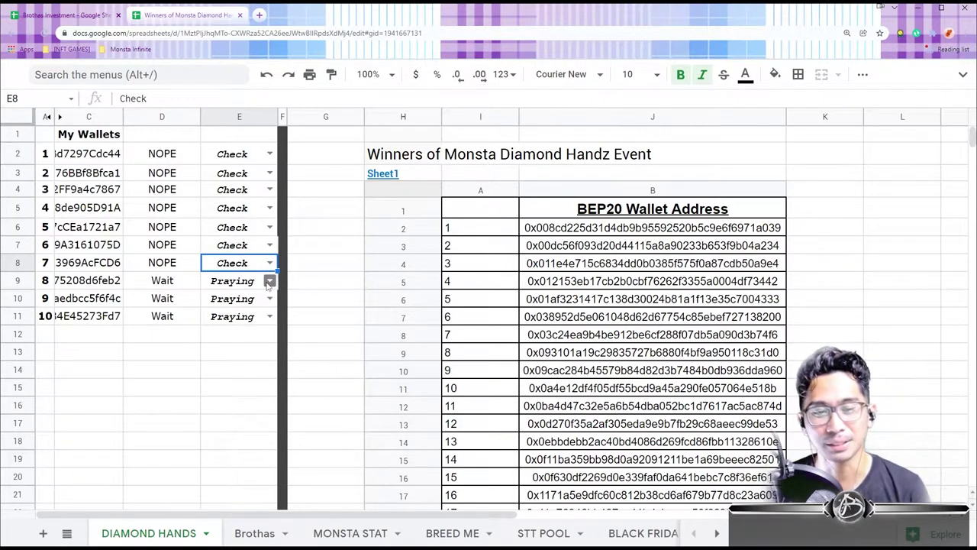
{"action": "left_click", "coordinate": [269, 281]}
{"action": "left_click", "coordinate": [233, 319]}
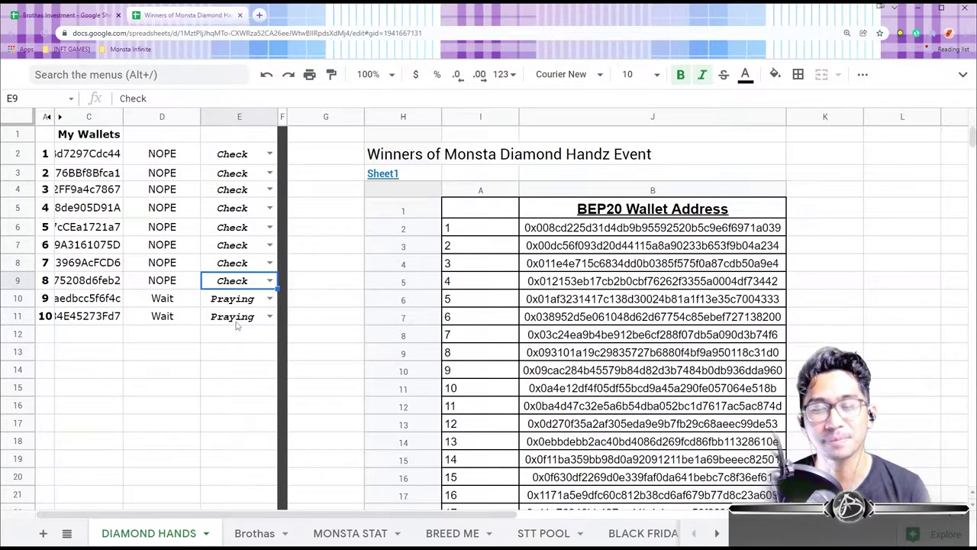
{"action": "left_click", "coordinate": [269, 299]}
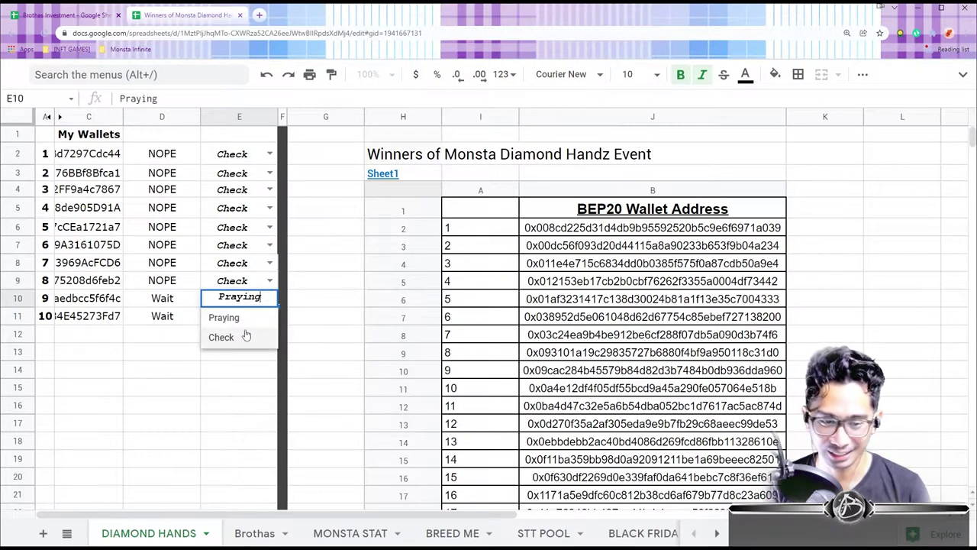
{"action": "left_click", "coordinate": [240, 338]}
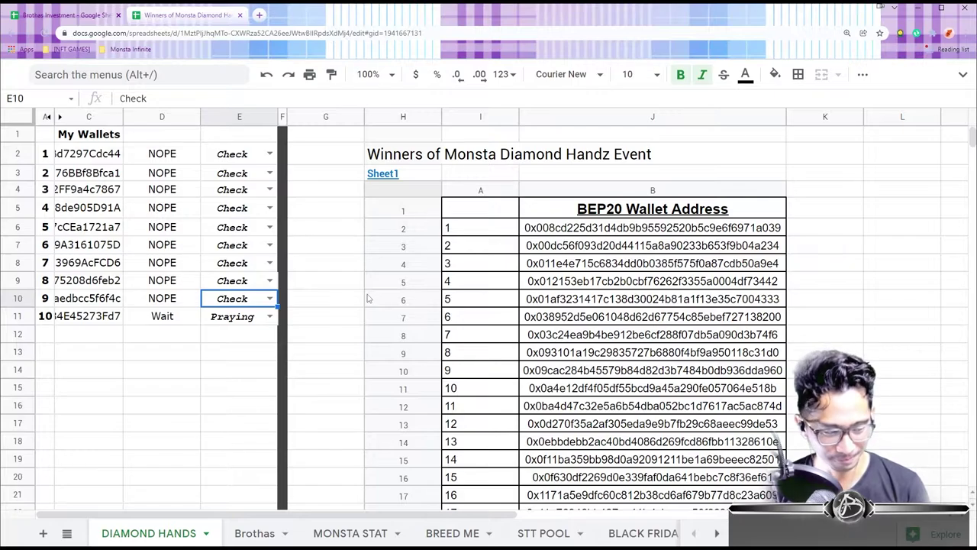
{"action": "left_click", "coordinate": [271, 317]}
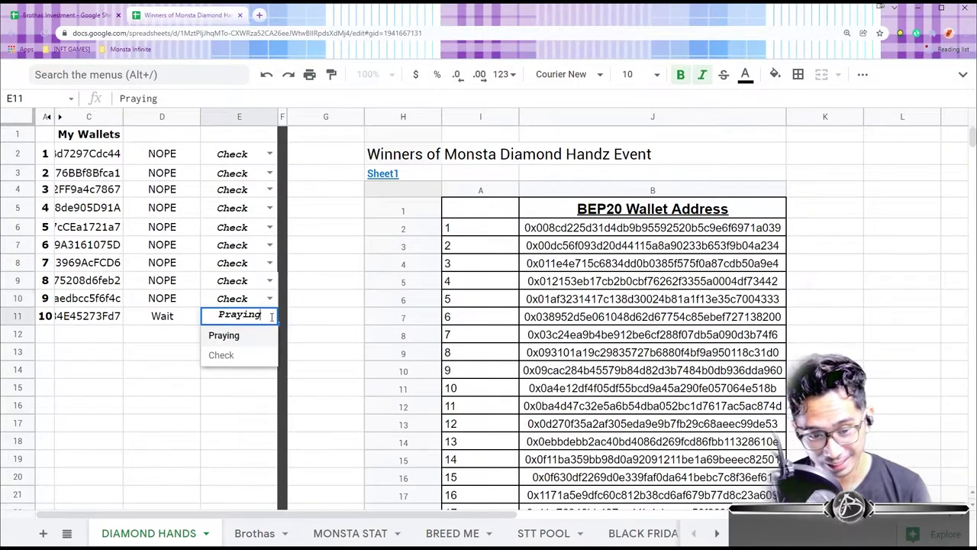
{"action": "left_click", "coordinate": [245, 355]}
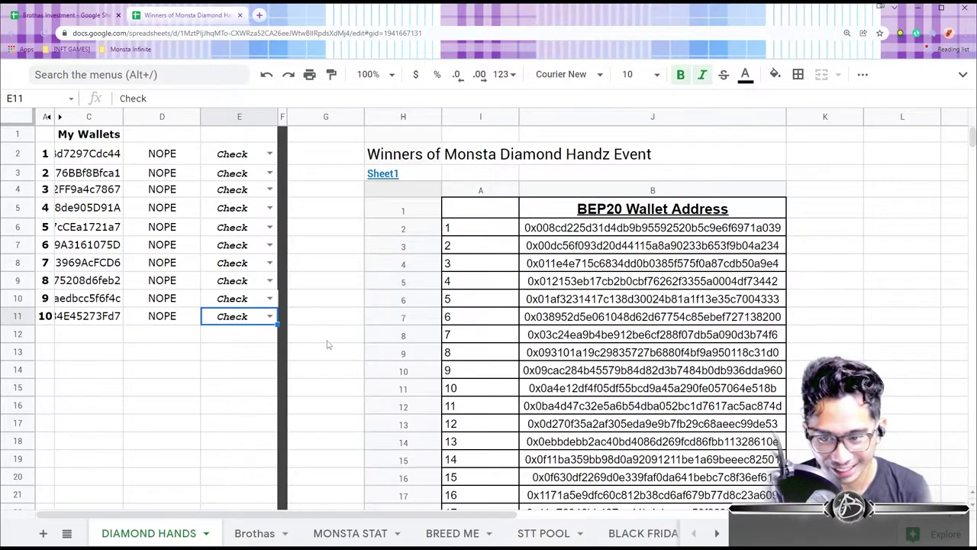
Scroll through the winners list and search it for wallet 1's address.
{"action": "scroll", "coordinate": [636, 307], "scroll_direction": "down", "scroll_amount": 15}
{"action": "scroll", "coordinate": [671, 290], "scroll_direction": "down", "scroll_amount": 10}
{"action": "scroll", "coordinate": [695, 274], "scroll_direction": "down", "scroll_amount": 10}
{"action": "scroll", "coordinate": [710, 267], "scroll_direction": "down", "scroll_amount": 8}
{"action": "scroll", "coordinate": [710, 266], "scroll_direction": "down", "scroll_amount": 4}
{"action": "scroll", "coordinate": [710, 267], "scroll_direction": "up", "scroll_amount": 10}
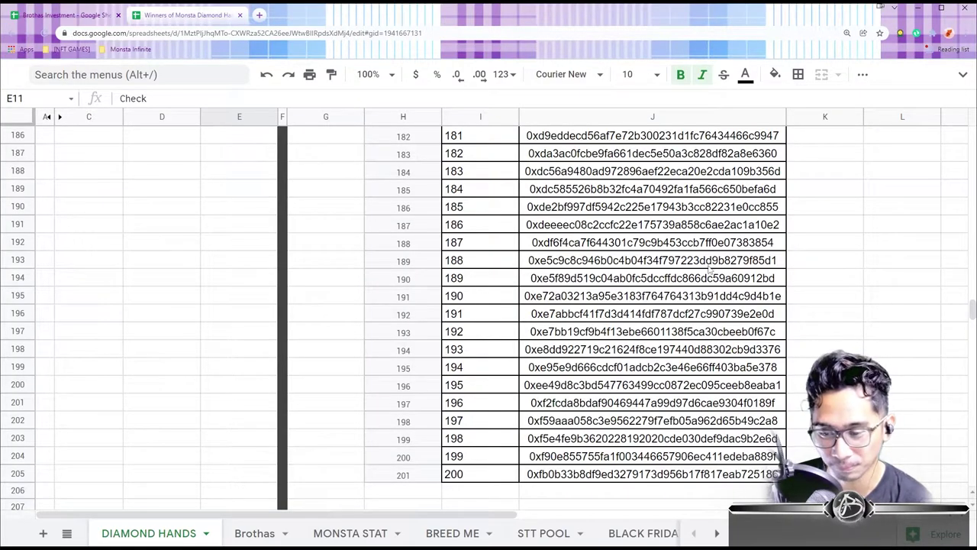
{"action": "scroll", "coordinate": [708, 270], "scroll_direction": "up", "scroll_amount": 20}
{"action": "scroll", "coordinate": [704, 280], "scroll_direction": "up", "scroll_amount": 5}
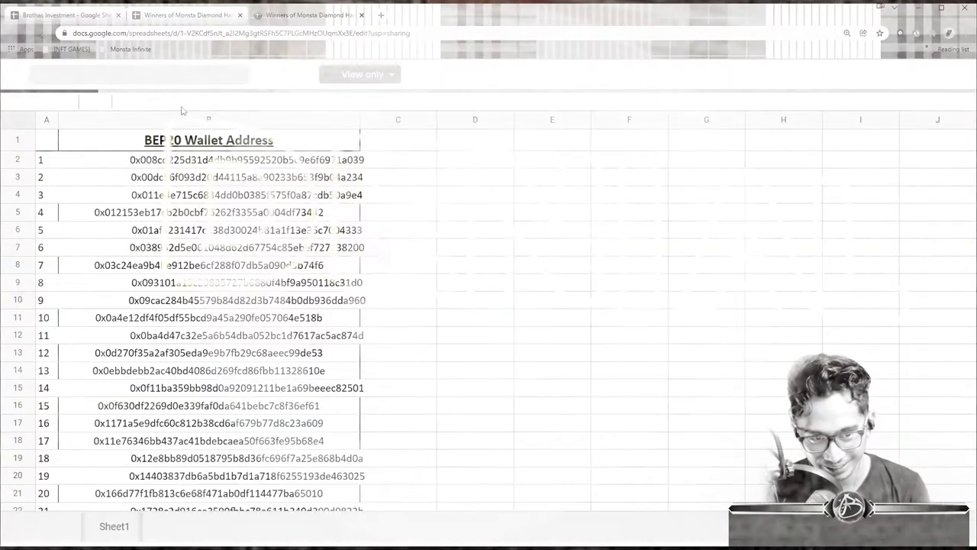
{"action": "key", "text": "alt+Tab"}
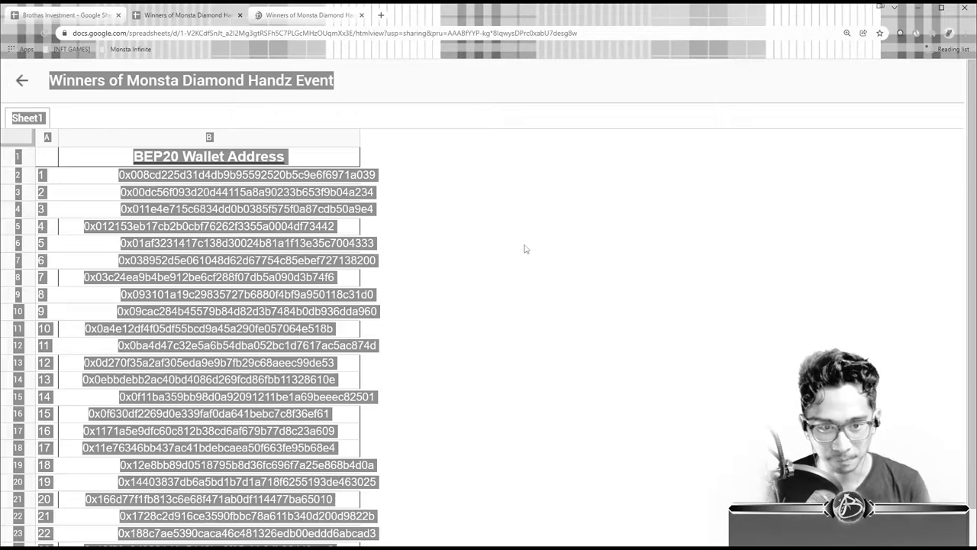
{"action": "key", "text": "ctrl+f"}
{"action": "key", "text": "ctrl+v"}
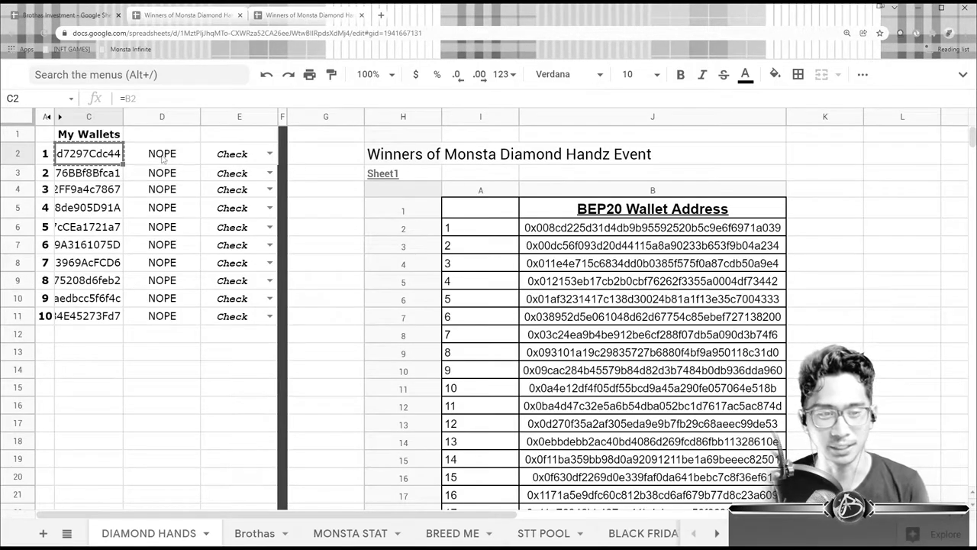
Search the winners list for wallets 2 and 3 (C3, C4), finding no matches.
{"action": "left_click", "coordinate": [104, 174]}
{"action": "key", "text": "ctrl+c"}
{"action": "key", "text": "ctrl+Tab"}
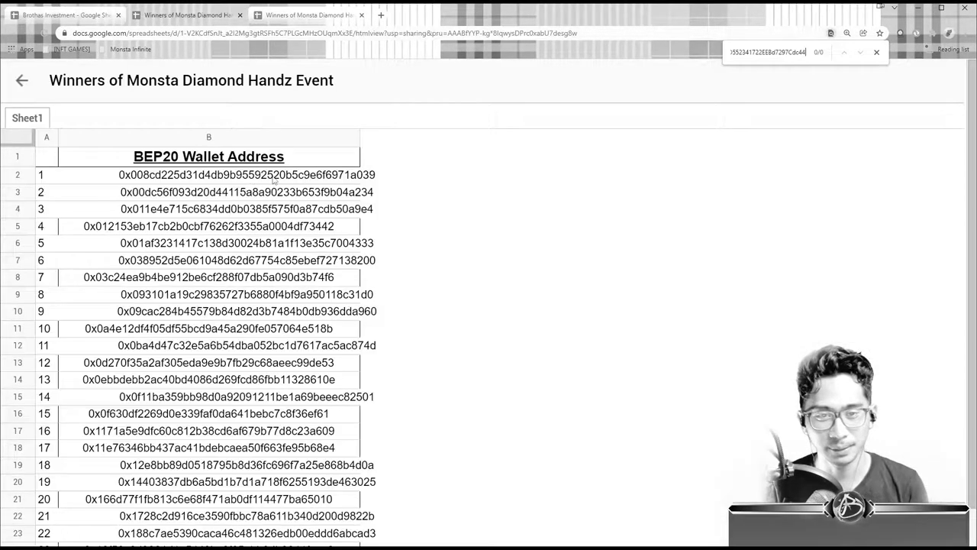
{"action": "key", "text": "ctrl+f"}
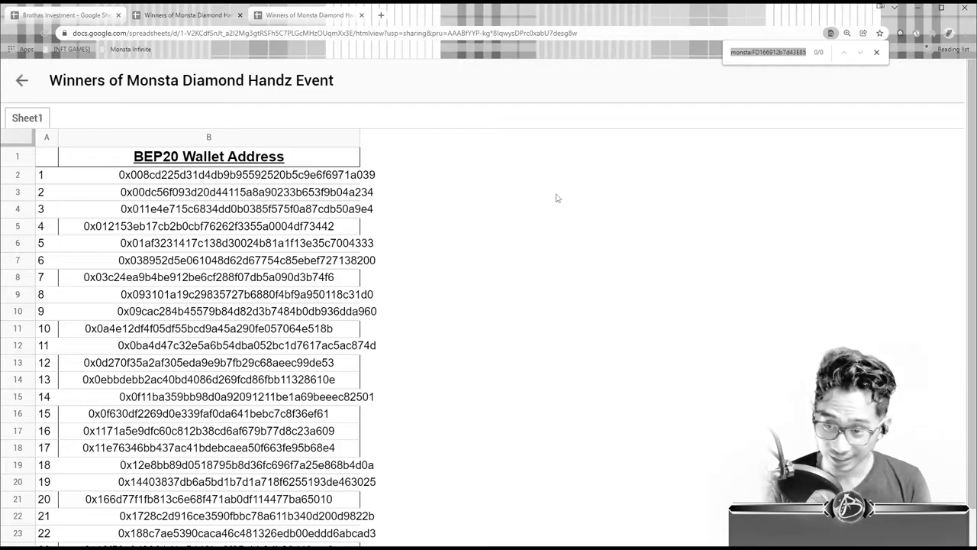
{"action": "key", "text": "ctrl+shift+Tab"}
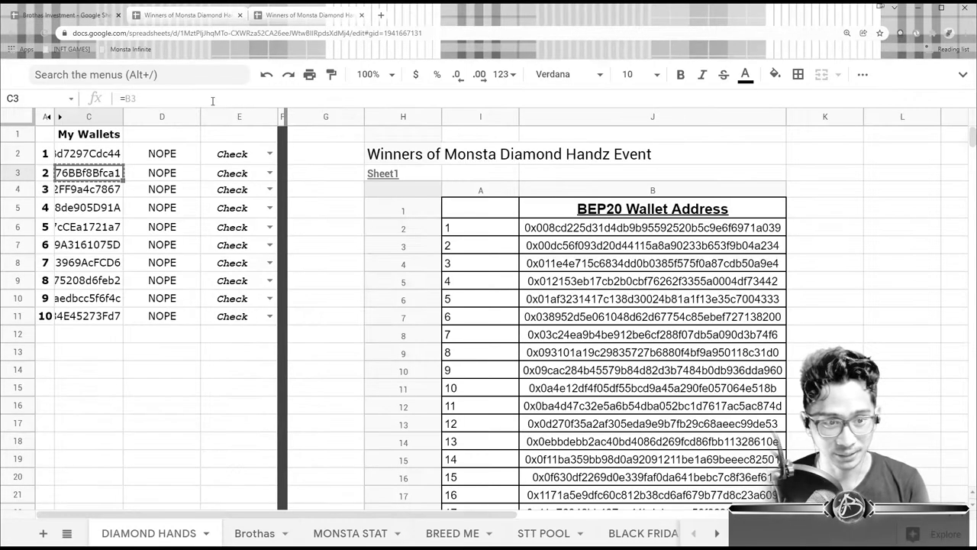
{"action": "left_click", "coordinate": [84, 188]}
{"action": "key", "text": "ctrl+Tab"}
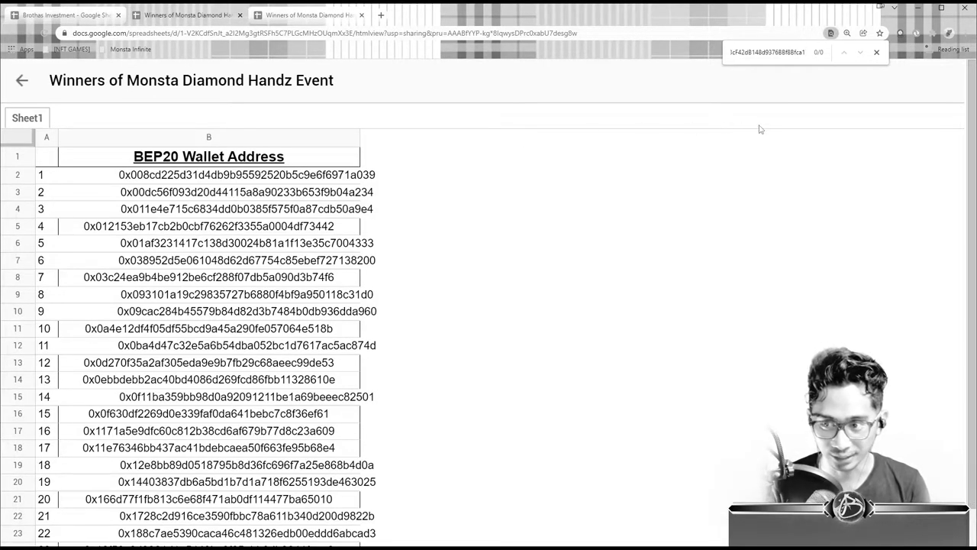
{"action": "key", "text": "ctrl+a"}
{"action": "key", "text": "BackSpace"}
{"action": "key", "text": "ctrl+v"}
{"action": "key", "text": "ctrl+shift+Tab"}
Search the winners list for wallet 4's address from C5; no match.
{"action": "left_click", "coordinate": [94, 216]}
{"action": "key", "text": "ctrl+c"}
{"action": "key", "text": "ctrl+Tab"}
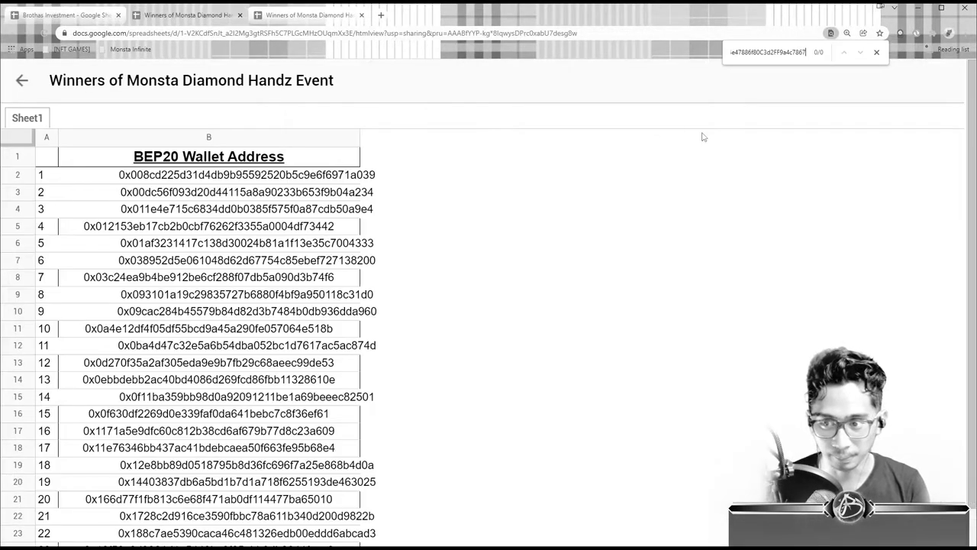
{"action": "key", "text": "ctrl+a"}
{"action": "key", "text": "BackSpace"}
{"action": "key", "text": "ctrl+v"}
{"action": "key", "text": "ctrl+shift+Tab"}
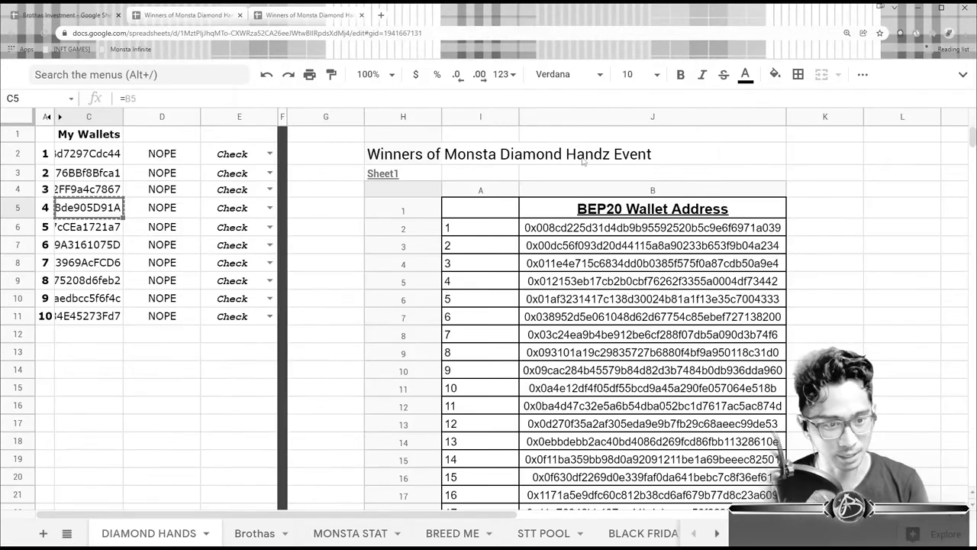
Search the winners list for wallet 5's address from C6; no match.
{"action": "left_click", "coordinate": [93, 227]}
{"action": "key", "text": "ctrl+c"}
{"action": "key", "text": "ctrl+Tab"}
{"action": "key", "text": "ctrl+a"}
{"action": "key", "text": "BackSpace"}
{"action": "key", "text": "ctrl+v"}
{"action": "key", "text": "ctrl+shift+Tab"}
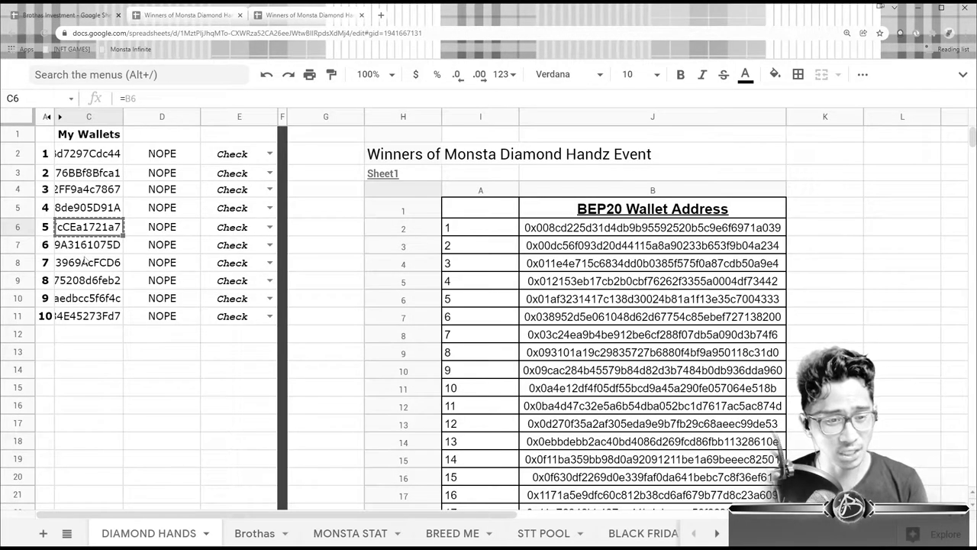
Search the winners list for wallet 6, copy the next wallet, and close the search box.
{"action": "left_click", "coordinate": [107, 252]}
{"action": "key", "text": "ctrl+c"}
{"action": "key", "text": "ctrl+Tab"}
{"action": "key", "text": "ctrl+a"}
{"action": "key", "text": "BackSpace"}
{"action": "key", "text": "ctrl+v"}
{"action": "key", "text": "ctrl+Tab"}
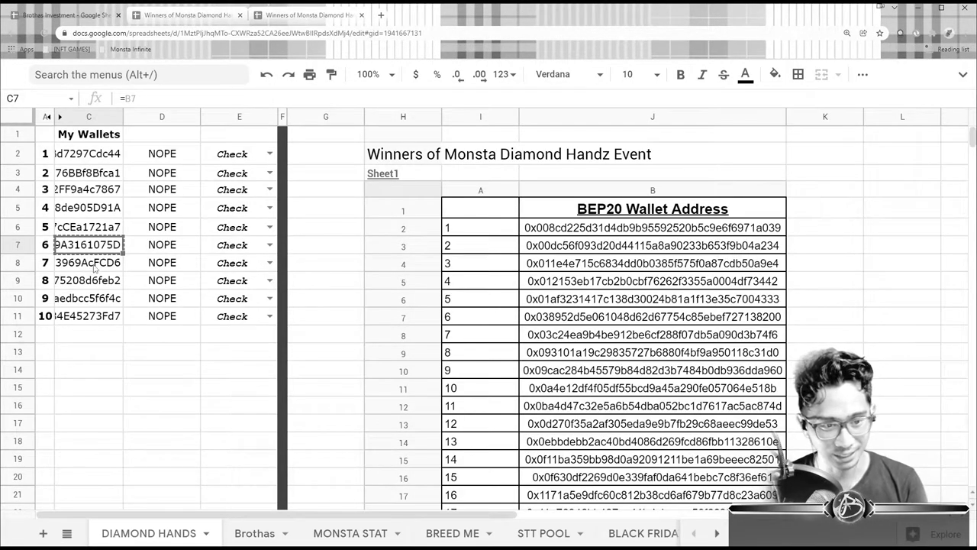
{"action": "key", "text": "Down"}
{"action": "key", "text": "ctrl+c"}
{"action": "key", "text": "ctrl+Tab"}
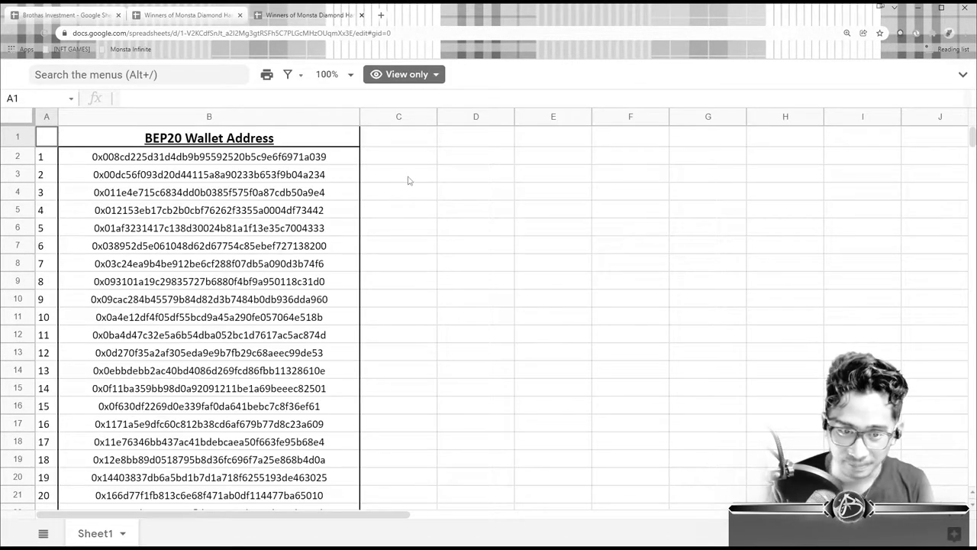
{"action": "key", "text": "ctrl+f"}
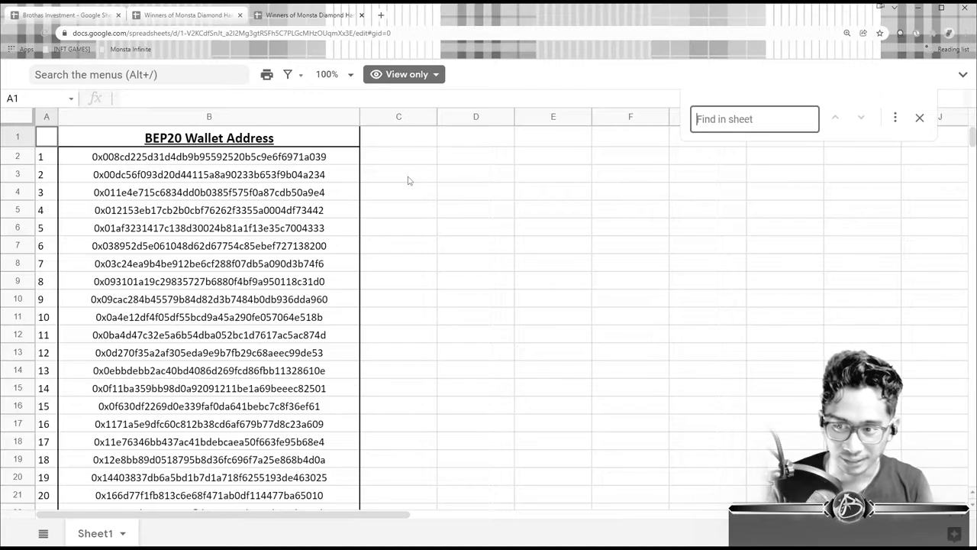
{"action": "left_click", "coordinate": [920, 118]}
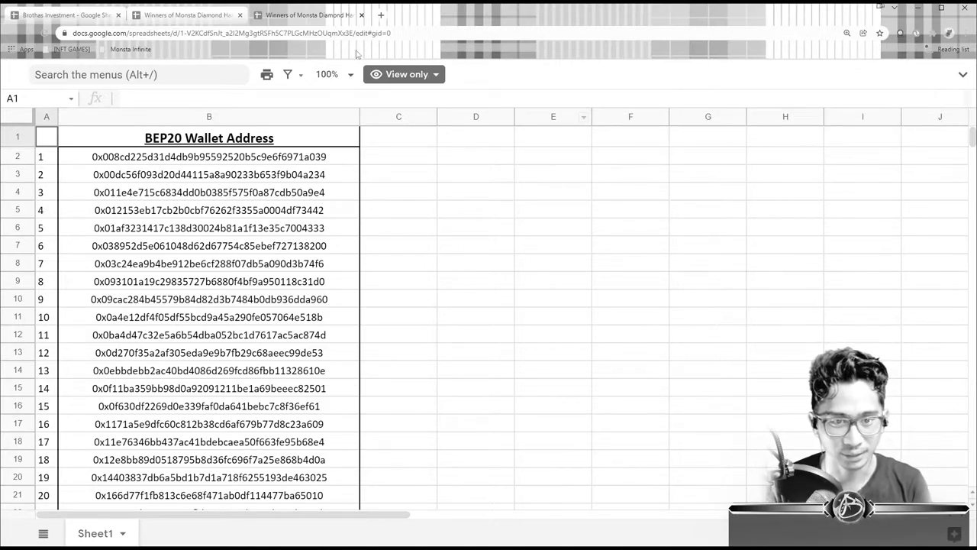
{"action": "key", "text": "ctrl+Tab"}
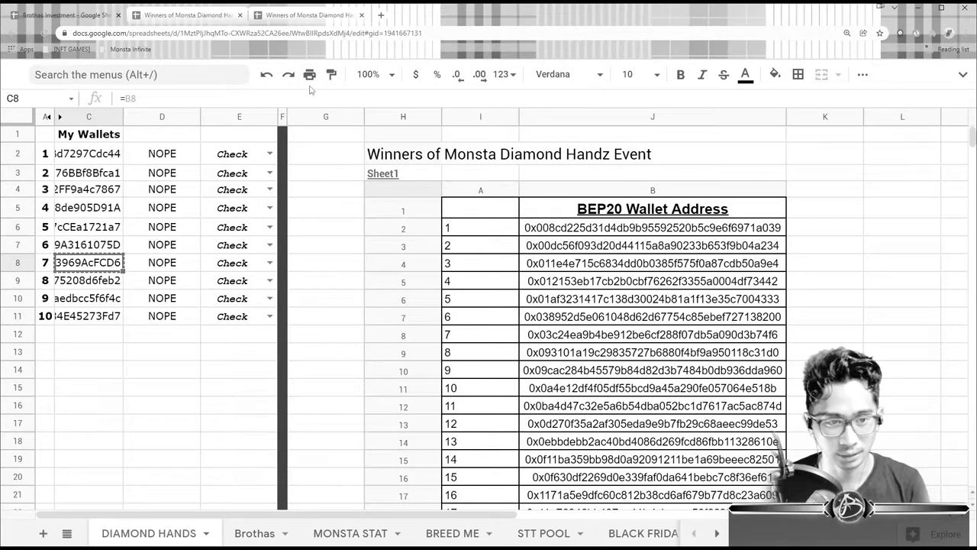
Cycle between the wallet sheet and the two open winners list tabs.
{"action": "key", "text": "ctrl+Tab"}
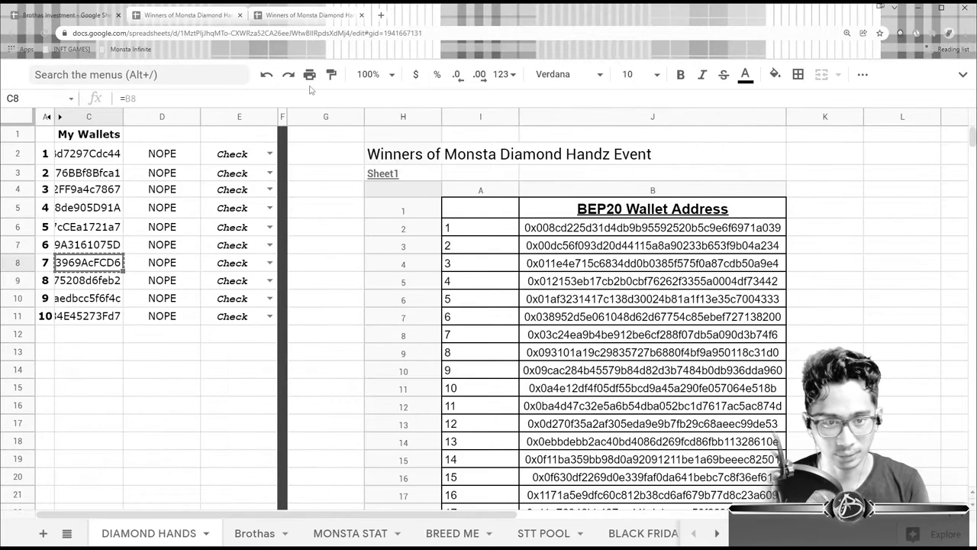
{"action": "key", "text": "ctrl+Tab"}
{"action": "key", "text": "ctrl+Tab"}
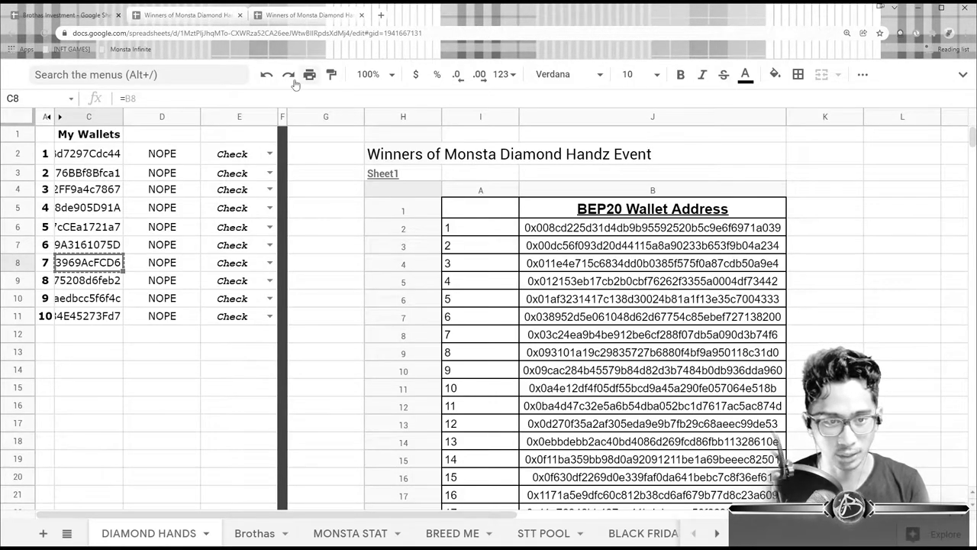
{"action": "key", "text": "ctrl+shift+Tab"}
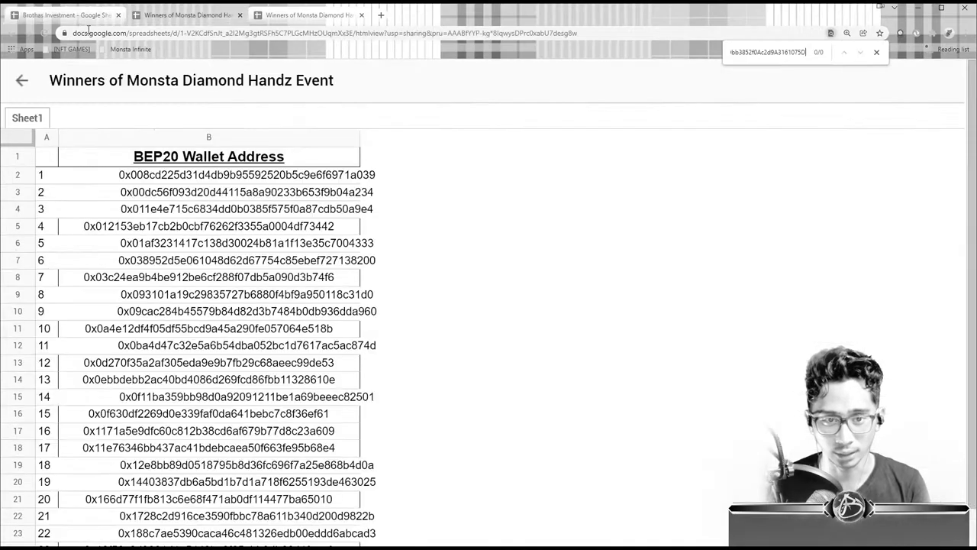
{"action": "key", "text": "ctrl+Tab"}
{"action": "key", "text": "ctrl+Tab"}
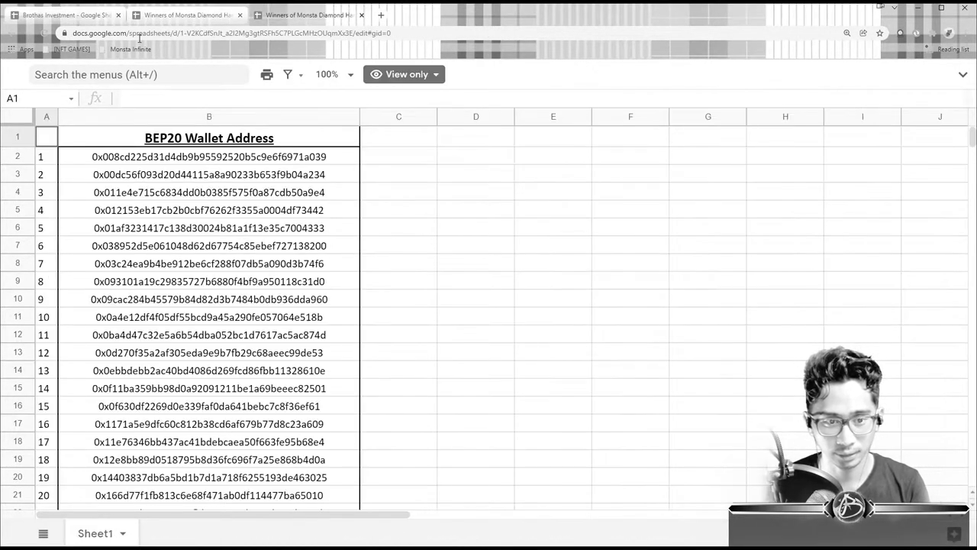
{"action": "key", "text": "ctrl+f"}
{"action": "left_click", "coordinate": [738, 158]}
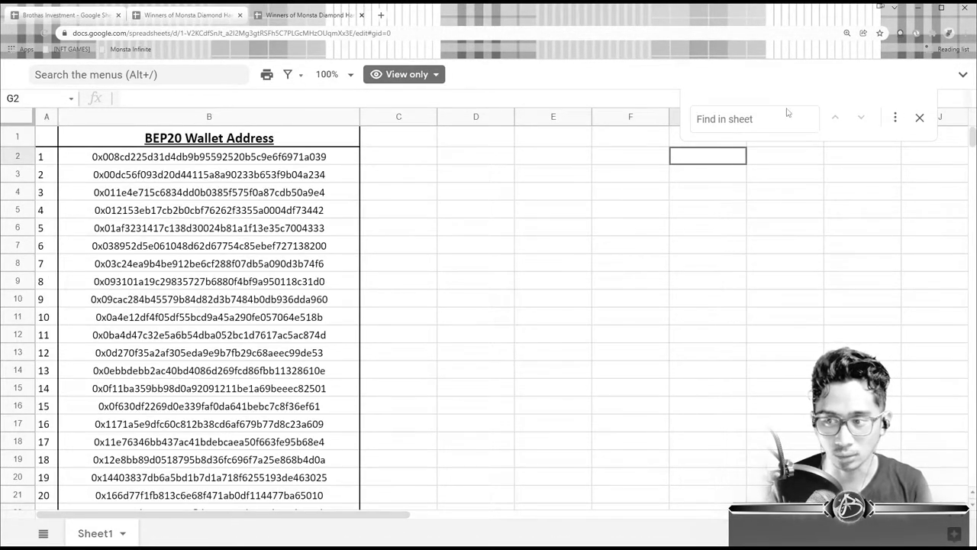
{"action": "left_click", "coordinate": [920, 117]}
{"action": "key", "text": "ctrl+Tab"}
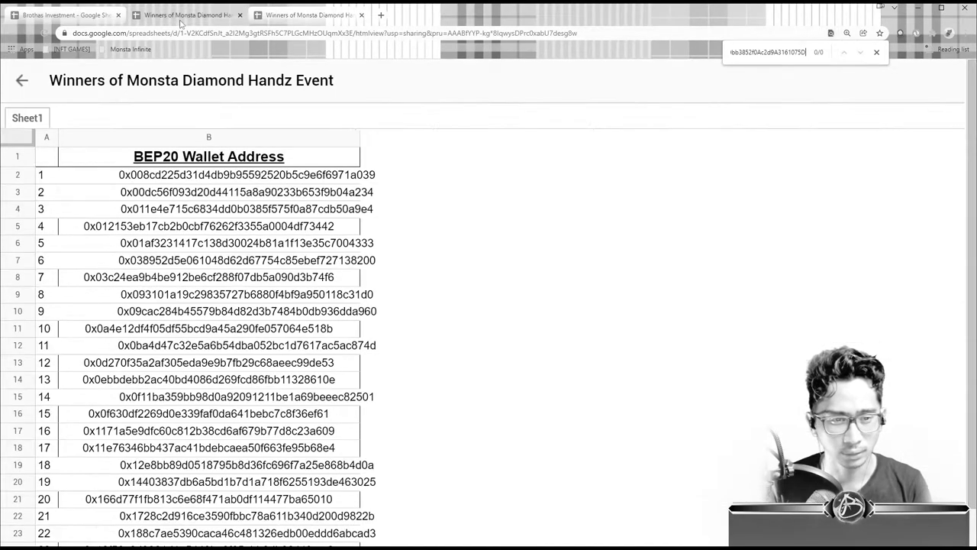
{"action": "key", "text": "ctrl+shift+Tab"}
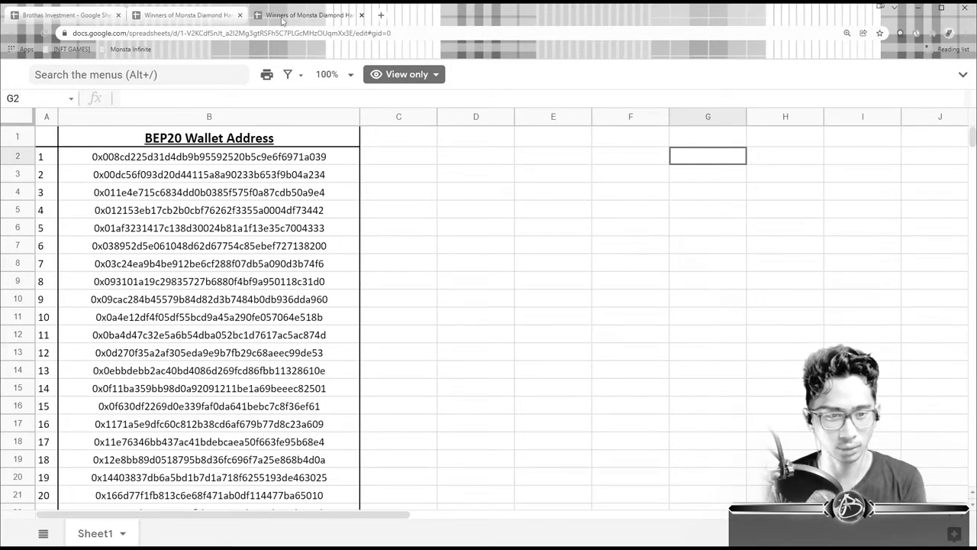
{"action": "left_click", "coordinate": [294, 17]}
{"action": "key", "text": "ctrl+shift+Tab"}
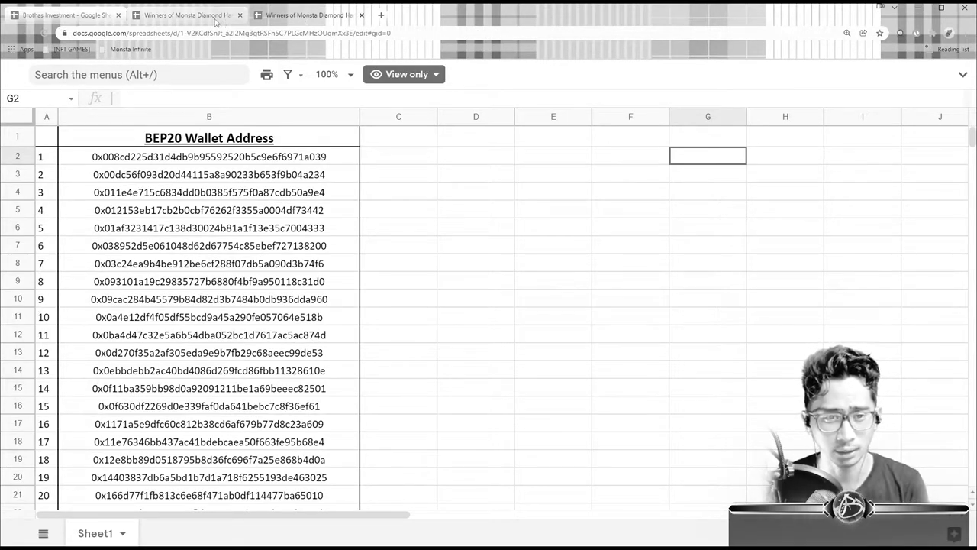
{"action": "left_click", "coordinate": [327, 17]}
Close the extra winners tabs and reopen the list from the Telegram announcement link.
{"action": "key", "text": "ctrl+shift+Tab"}
{"action": "key", "text": "ctrl+w"}
{"action": "key", "text": "ctrl+w"}
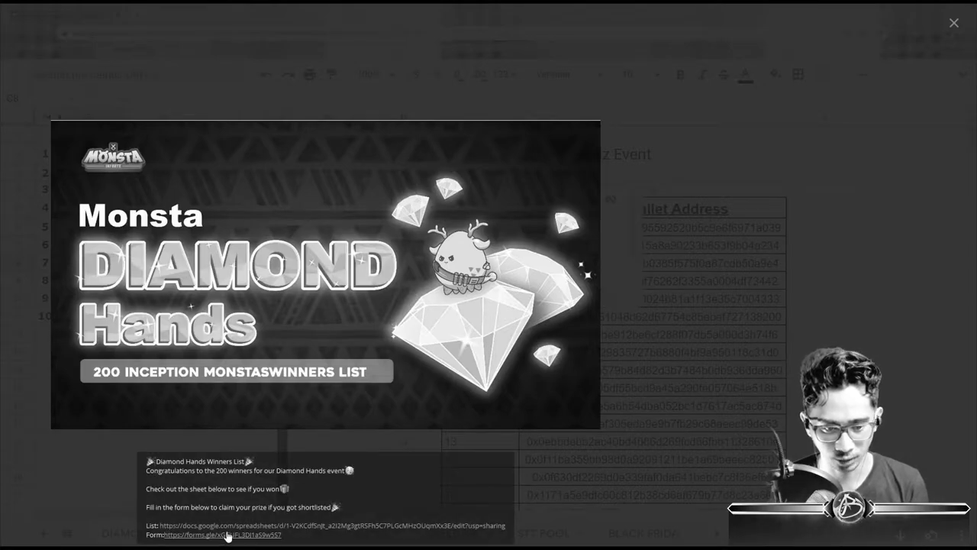
{"action": "left_click", "coordinate": [240, 526]}
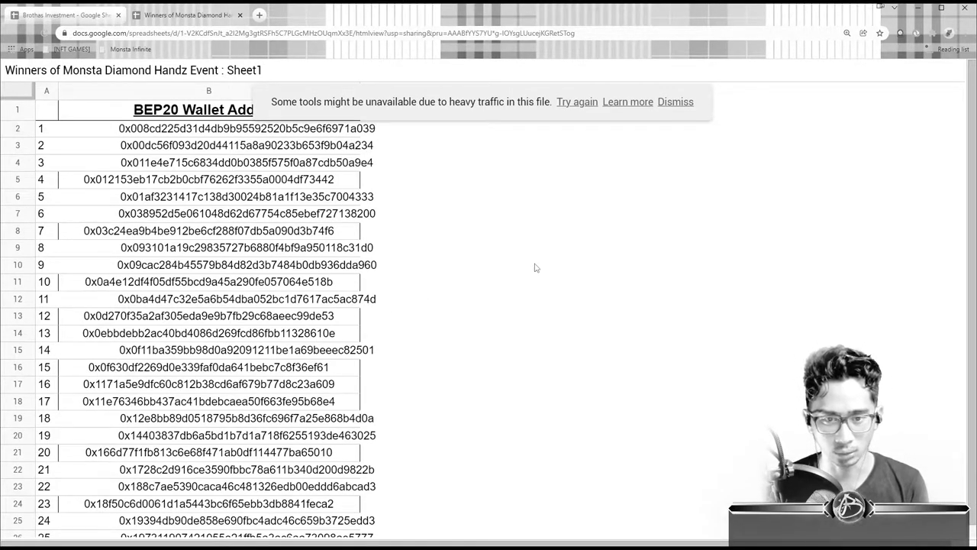
{"action": "left_click", "coordinate": [686, 102]}
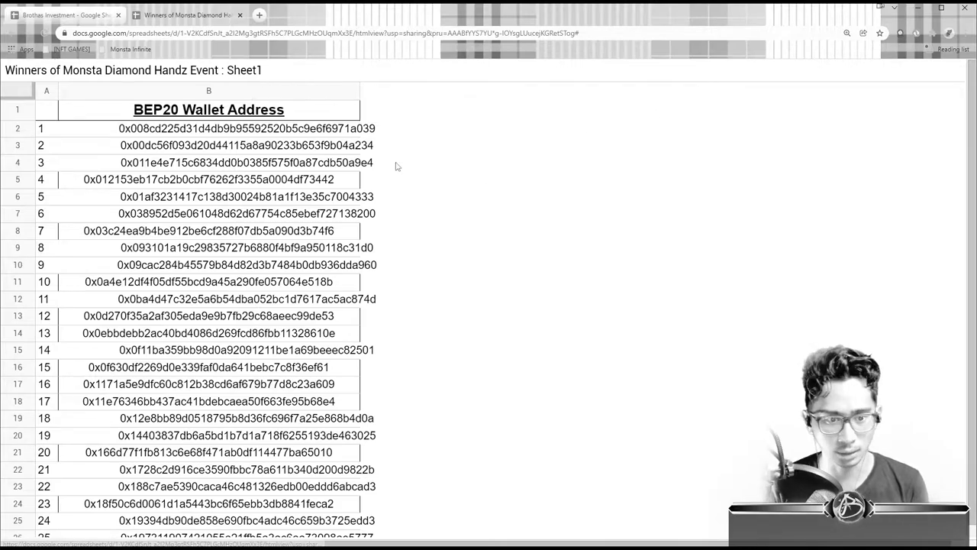
Search the winners list for wallets 7 and 8, finding no matches.
{"action": "left_click", "coordinate": [93, 15]}
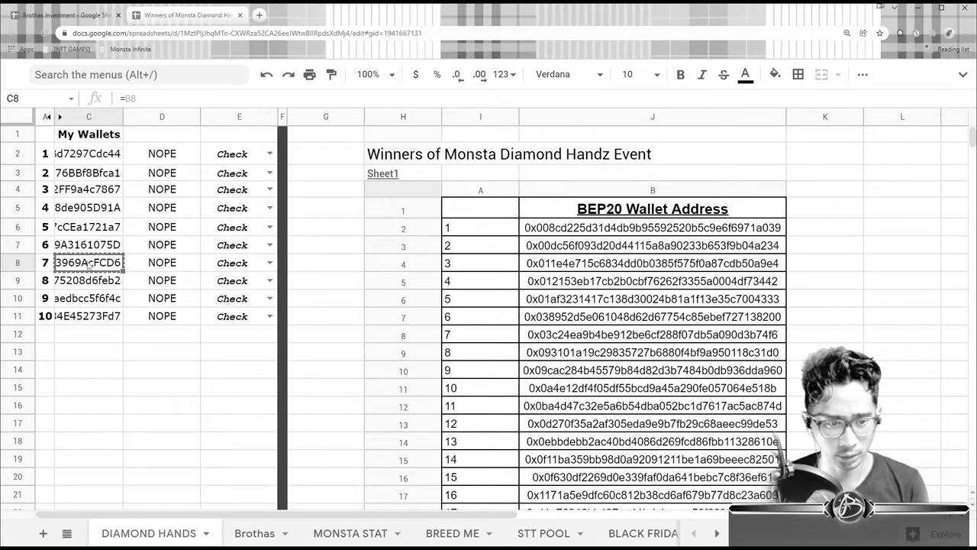
{"action": "key", "text": "ctrl+Tab"}
{"action": "key", "text": "ctrl+f"}
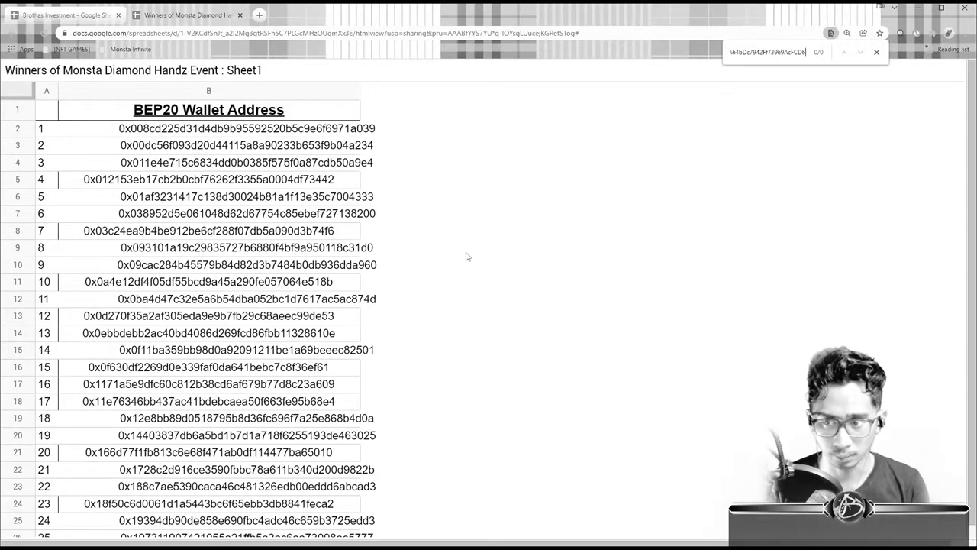
{"action": "key", "text": "ctrl+Tab"}
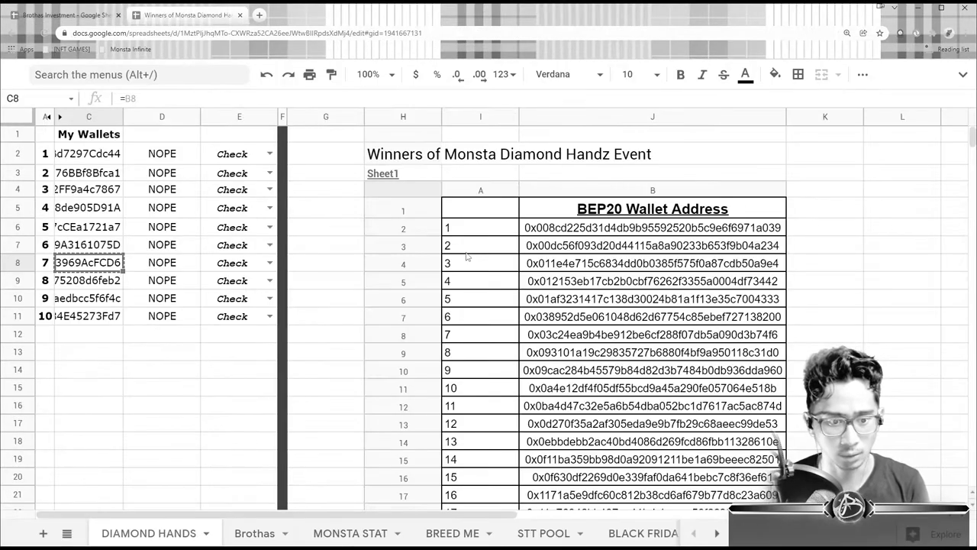
{"action": "left_click", "coordinate": [89, 288]}
{"action": "key", "text": "ctrl+c"}
{"action": "key", "text": "ctrl+Tab"}
Search for wallets 9 and 10 with no matches, then clear the find bar.
{"action": "key", "text": "ctrl+Tab"}
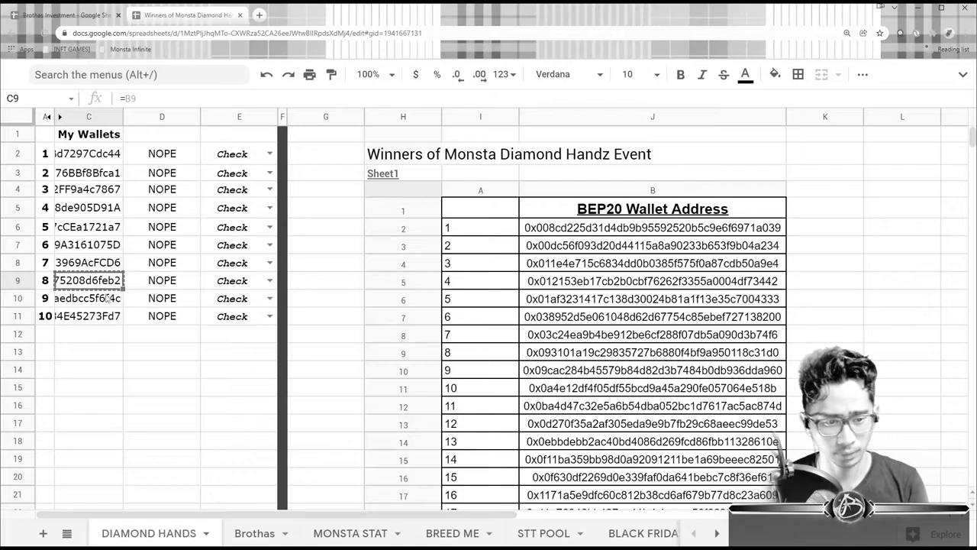
{"action": "left_click", "coordinate": [108, 299]}
{"action": "key", "text": "ctrl+c"}
{"action": "key", "text": "ctrl+Tab"}
{"action": "key", "text": "ctrl+v"}
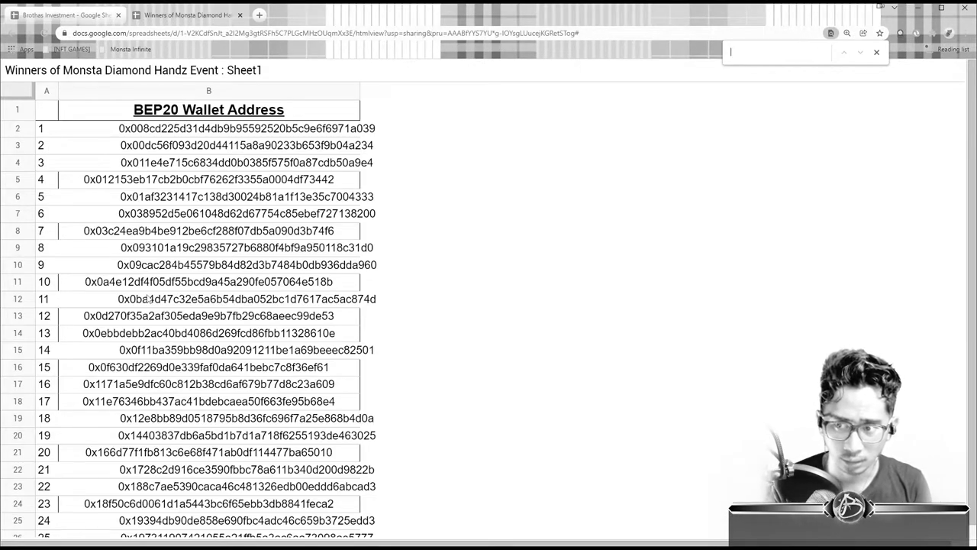
{"action": "key", "text": "ctrl+Tab"}
{"action": "left_click", "coordinate": [82, 318]}
{"action": "key", "text": "ctrl+c"}
{"action": "key", "text": "ctrl+Tab"}
{"action": "key", "text": "ctrl+v"}
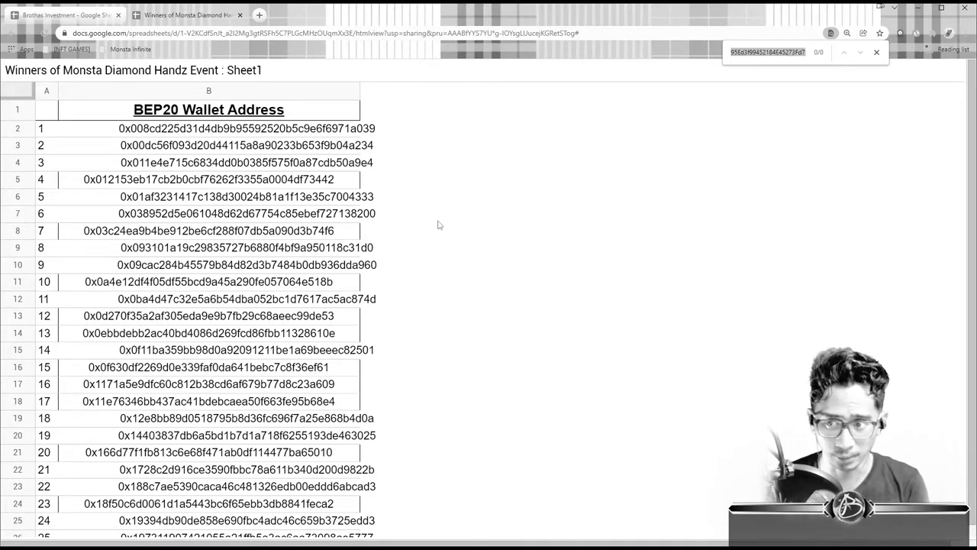
{"action": "key", "text": "ctrl+a"}
{"action": "key", "text": "BackSpace"}
Find the row 185 winner address in the list to show a 1/1 match, then return to the announcement.
{"action": "scroll", "coordinate": [564, 242], "scroll_direction": "down", "scroll_amount": 20}
{"action": "scroll", "coordinate": [561, 290], "scroll_direction": "down", "scroll_amount": 8}
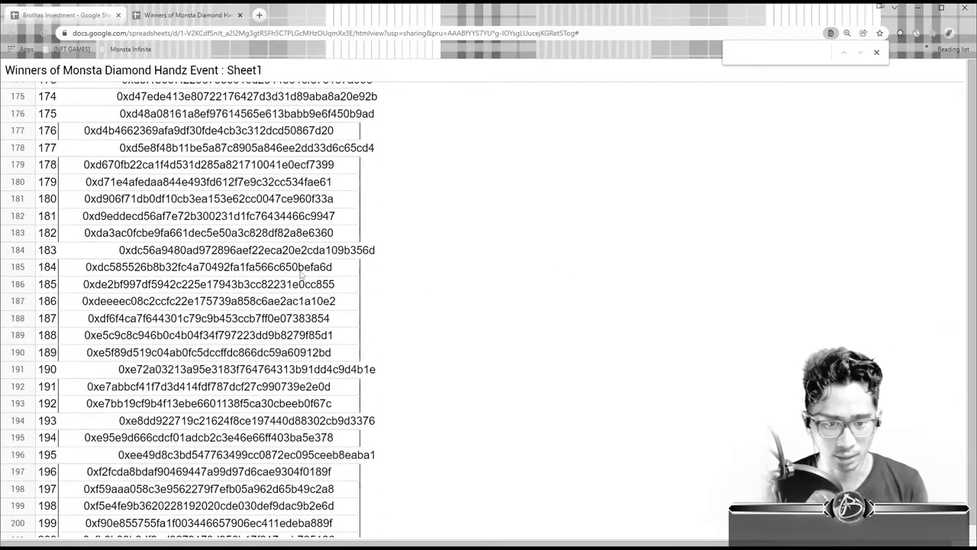
{"action": "left_click_drag", "start_coordinate": [338, 267], "coordinate": [83, 263]}
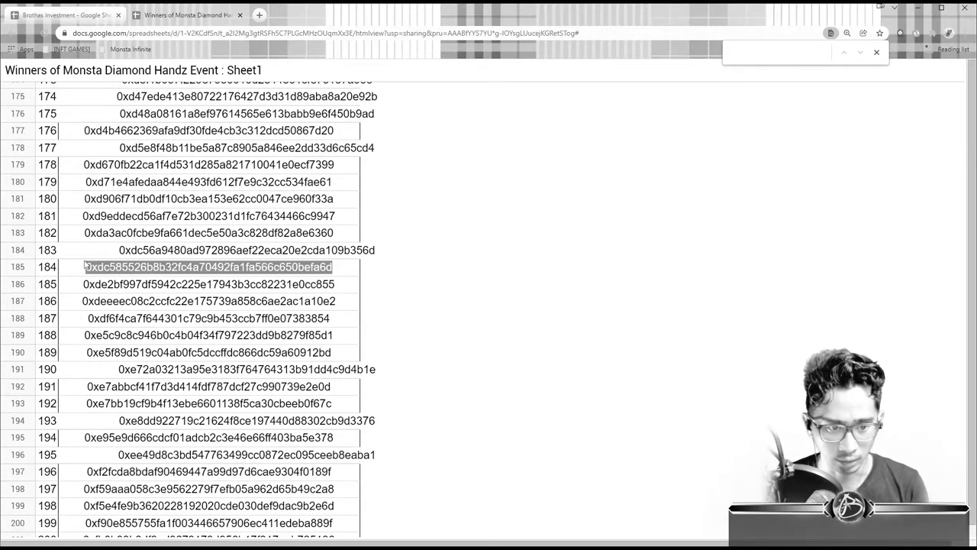
{"action": "key", "text": "ctrl+c"}
{"action": "key", "text": "ctrl+f"}
{"action": "key", "text": "ctrl+v"}
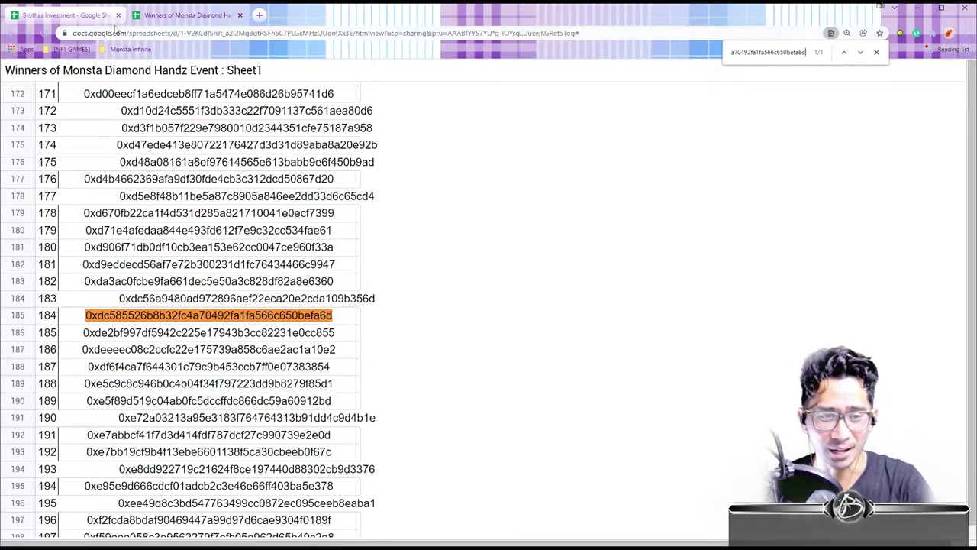
{"action": "key", "text": "alt+Tab"}
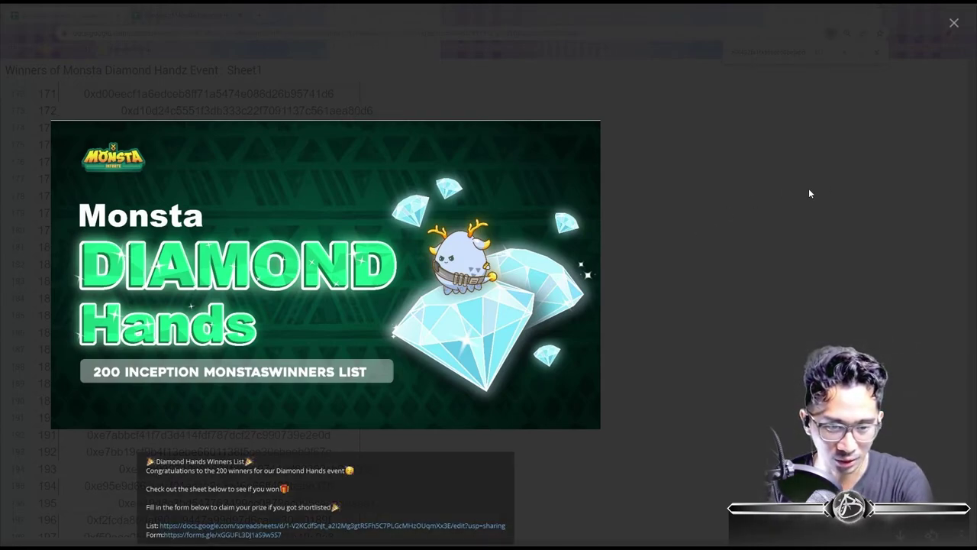
{"action": "mouse_move", "coordinate": [325, 275]}
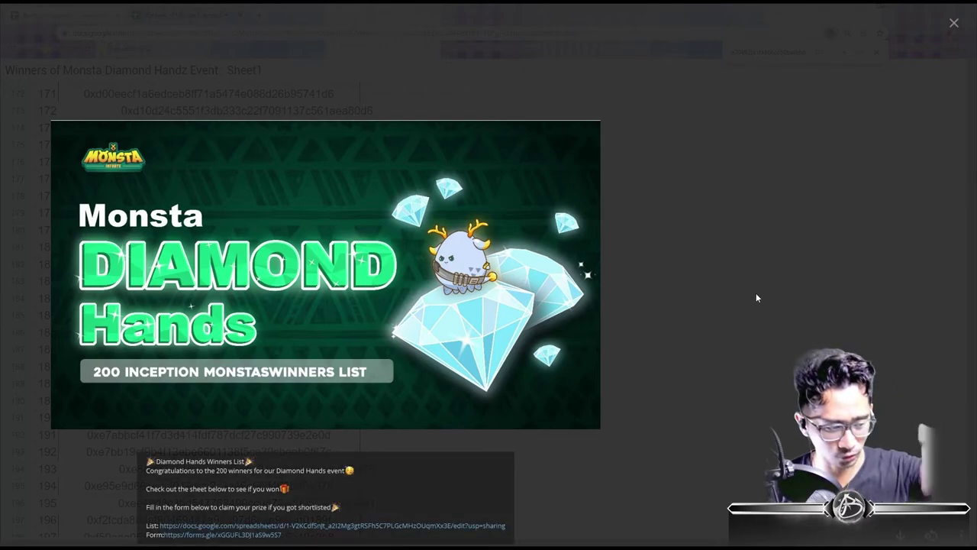
{"action": "left_click", "coordinate": [224, 535]}
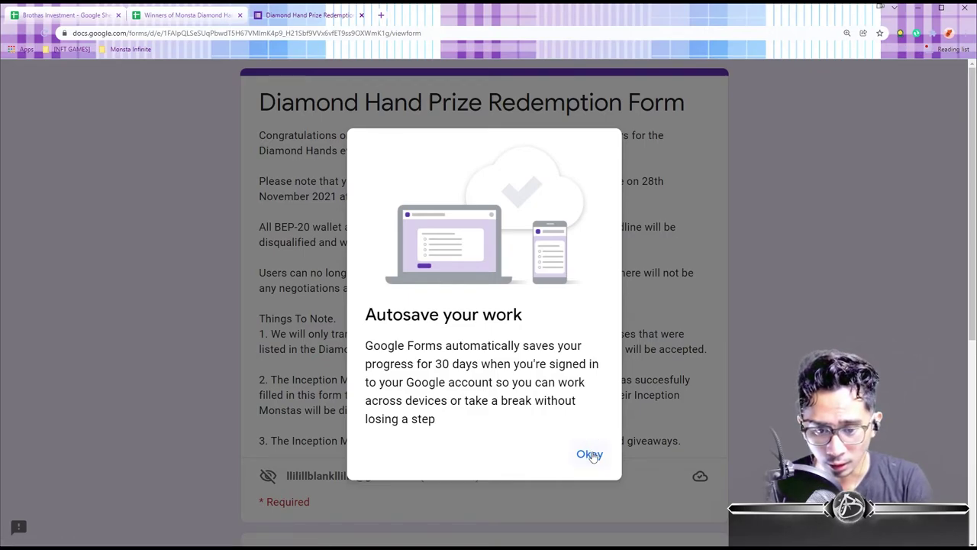
{"action": "left_click", "coordinate": [593, 455]}
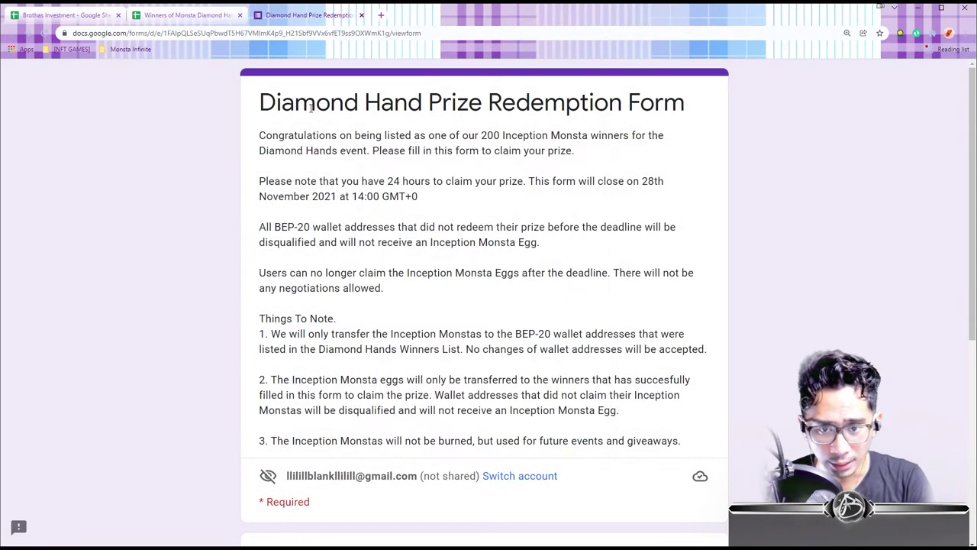
{"action": "left_click_drag", "start_coordinate": [316, 103], "coordinate": [456, 103]}
{"action": "left_click", "coordinate": [491, 135]}
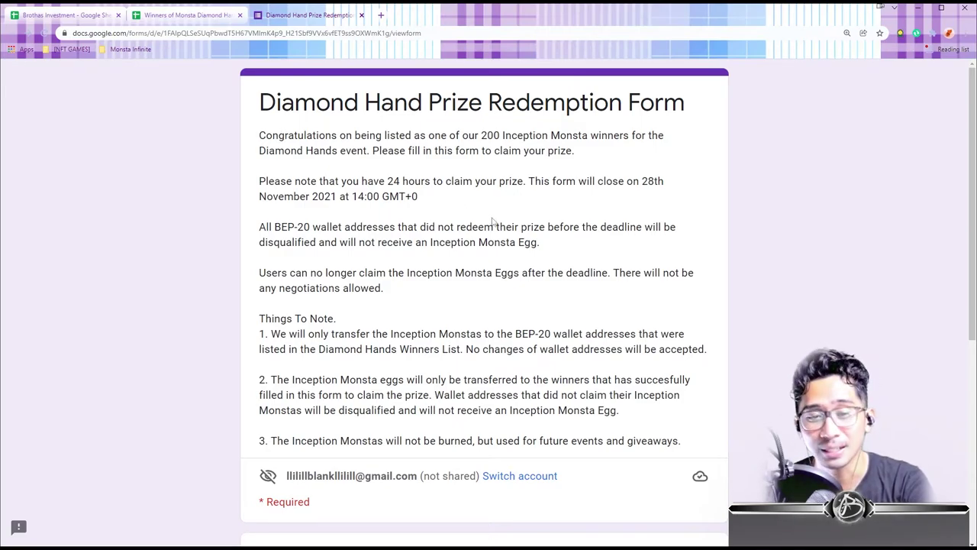
{"action": "left_click_drag", "start_coordinate": [318, 181], "coordinate": [495, 195]}
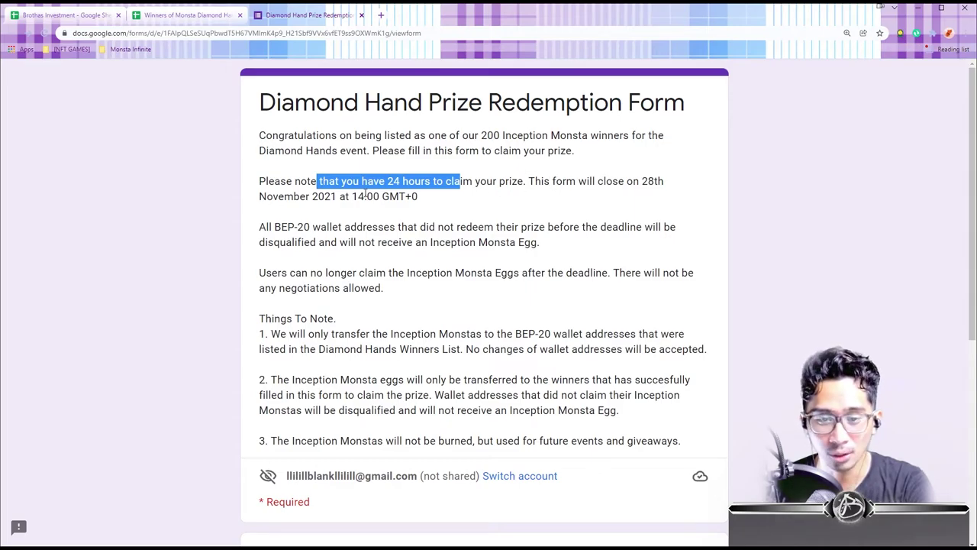
{"action": "scroll", "coordinate": [357, 195], "scroll_direction": "down", "scroll_amount": 1}
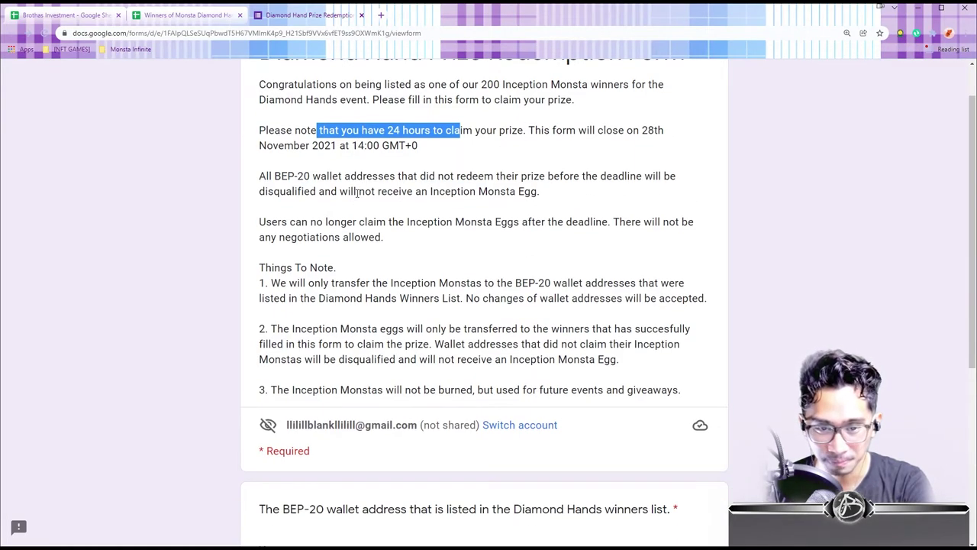
{"action": "left_click_drag", "start_coordinate": [327, 176], "coordinate": [432, 176]}
{"action": "scroll", "coordinate": [603, 135], "scroll_direction": "down", "scroll_amount": 1}
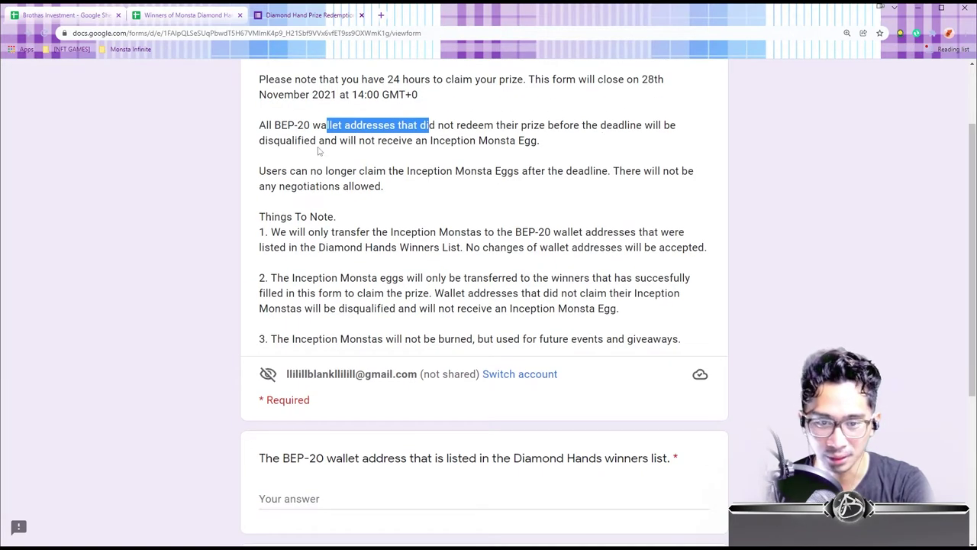
{"action": "left_click_drag", "start_coordinate": [294, 141], "coordinate": [408, 140]}
{"action": "scroll", "coordinate": [428, 158], "scroll_direction": "down", "scroll_amount": 1}
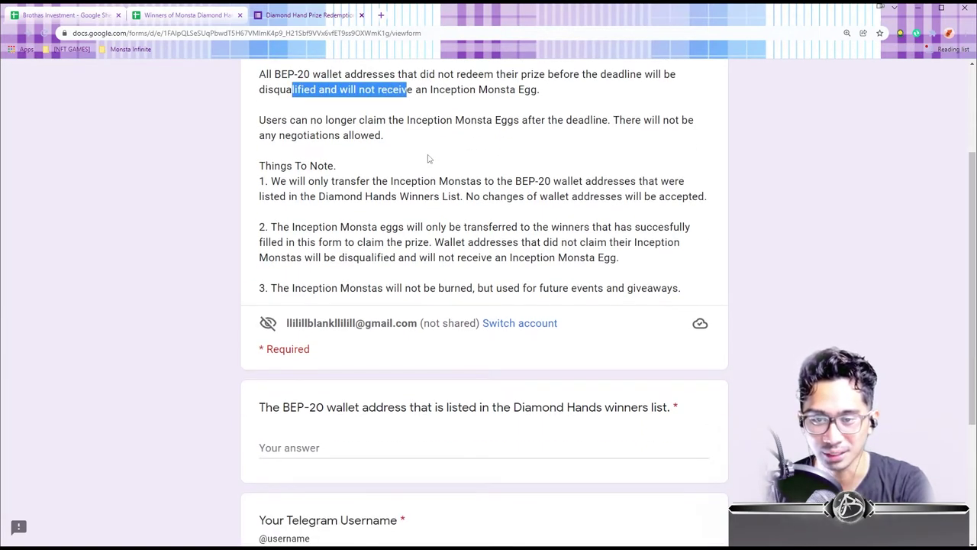
{"action": "left_click_drag", "start_coordinate": [324, 122], "coordinate": [502, 124]}
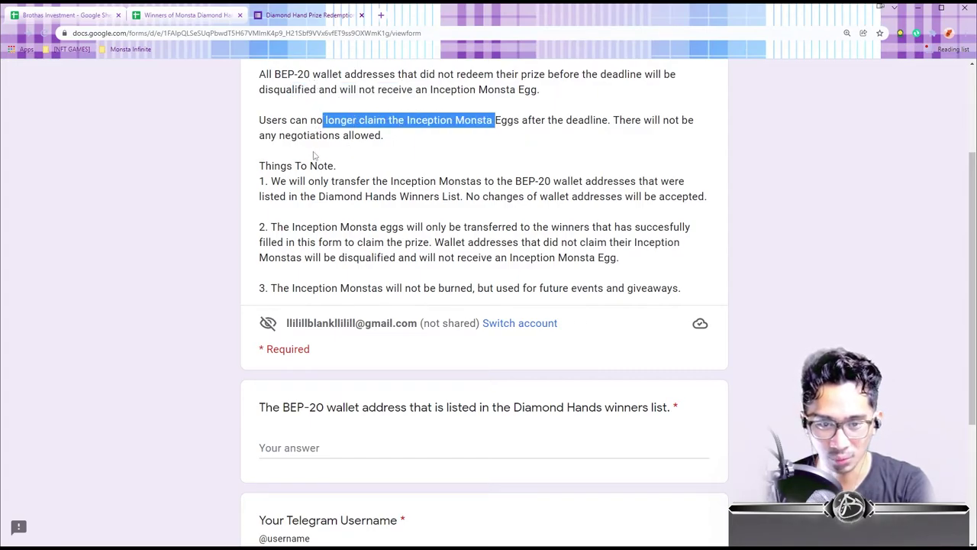
{"action": "left_click_drag", "start_coordinate": [279, 135], "coordinate": [461, 132]}
{"action": "scroll", "coordinate": [383, 135], "scroll_direction": "down", "scroll_amount": 1}
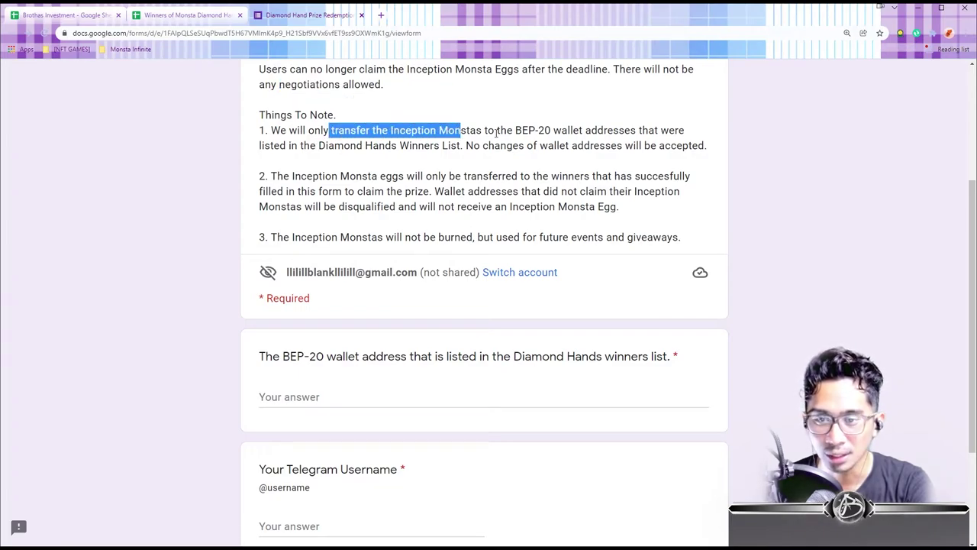
{"action": "left_click_drag", "start_coordinate": [544, 130], "coordinate": [572, 131]}
{"action": "left_click_drag", "start_coordinate": [318, 145], "coordinate": [400, 145]}
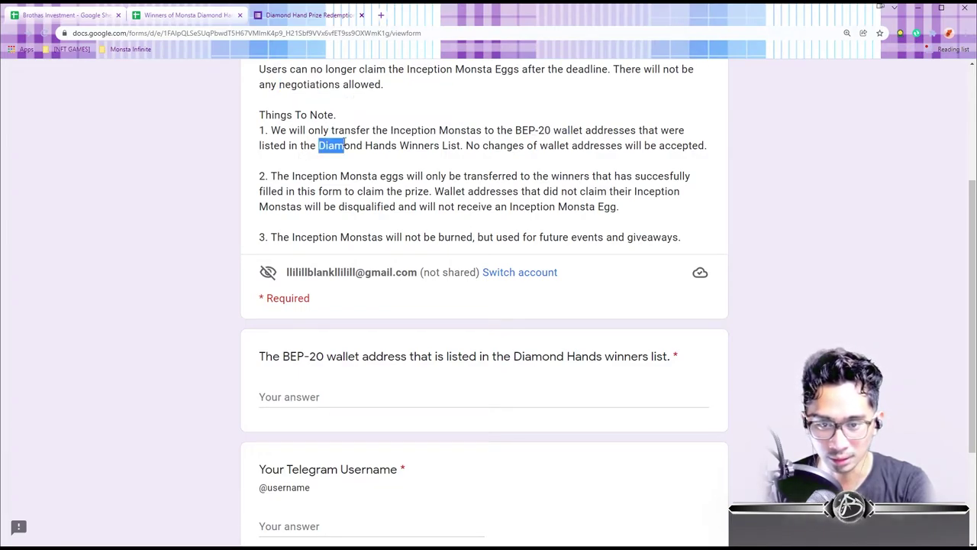
{"action": "left_click_drag", "start_coordinate": [519, 145], "coordinate": [594, 145]}
{"action": "scroll", "coordinate": [534, 229], "scroll_direction": "down", "scroll_amount": 1}
{"action": "scroll", "coordinate": [534, 229], "scroll_direction": "up", "scroll_amount": 1}
{"action": "left_click_drag", "start_coordinate": [361, 175], "coordinate": [549, 176]}
{"action": "left_click_drag", "start_coordinate": [329, 190], "coordinate": [372, 191]}
{"action": "left_click_drag", "start_coordinate": [467, 191], "coordinate": [550, 191]}
{"action": "left_click_drag", "start_coordinate": [309, 206], "coordinate": [391, 206]}
{"action": "scroll", "coordinate": [413, 207], "scroll_direction": "down", "scroll_amount": 1}
{"action": "left_click_drag", "start_coordinate": [494, 156], "coordinate": [550, 156]}
{"action": "left_click_drag", "start_coordinate": [340, 186], "coordinate": [604, 186]}
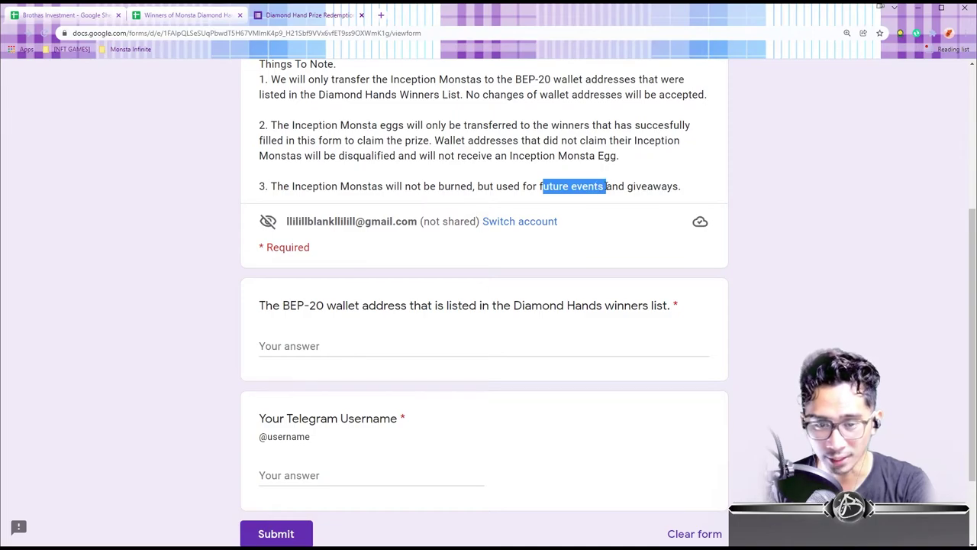
{"action": "scroll", "coordinate": [603, 186], "scroll_direction": "down", "scroll_amount": 3}
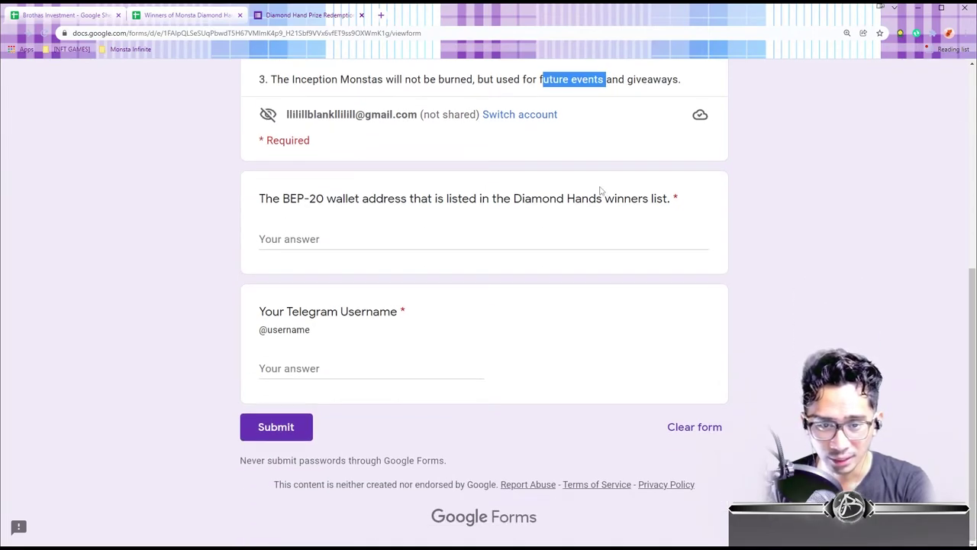
{"action": "scroll", "coordinate": [599, 191], "scroll_direction": "up", "scroll_amount": 3}
{"action": "scroll", "coordinate": [565, 212], "scroll_direction": "down", "scroll_amount": 3}
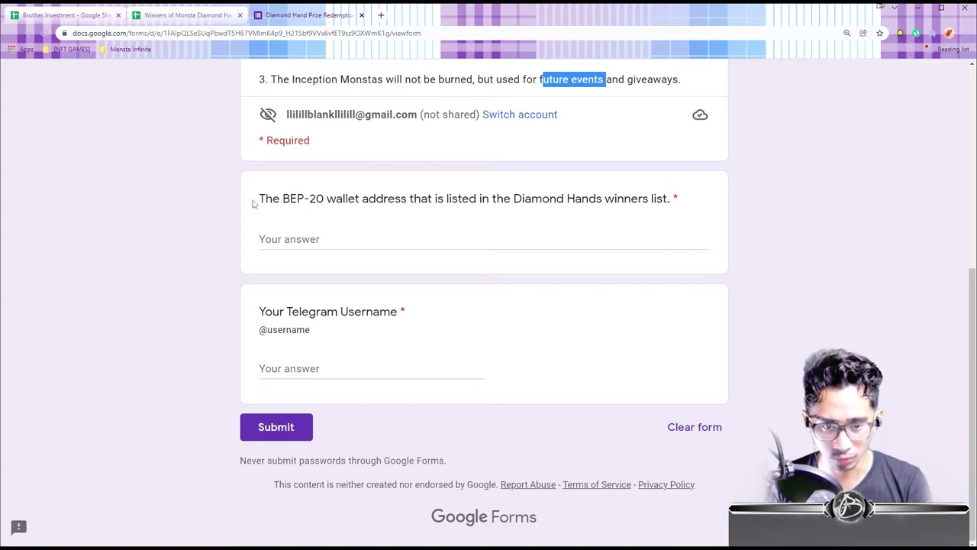
{"action": "left_click_drag", "start_coordinate": [258, 200], "coordinate": [829, 191]}
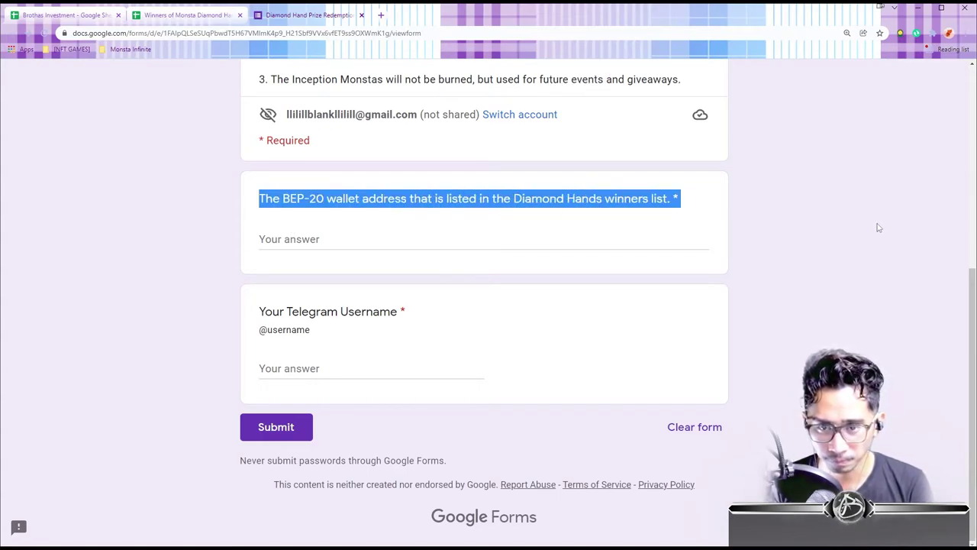
Close the redemption form and select winner 200's wallet address at the list's end.
{"action": "left_click", "coordinate": [288, 374]}
{"action": "key", "text": "ctrl+w"}
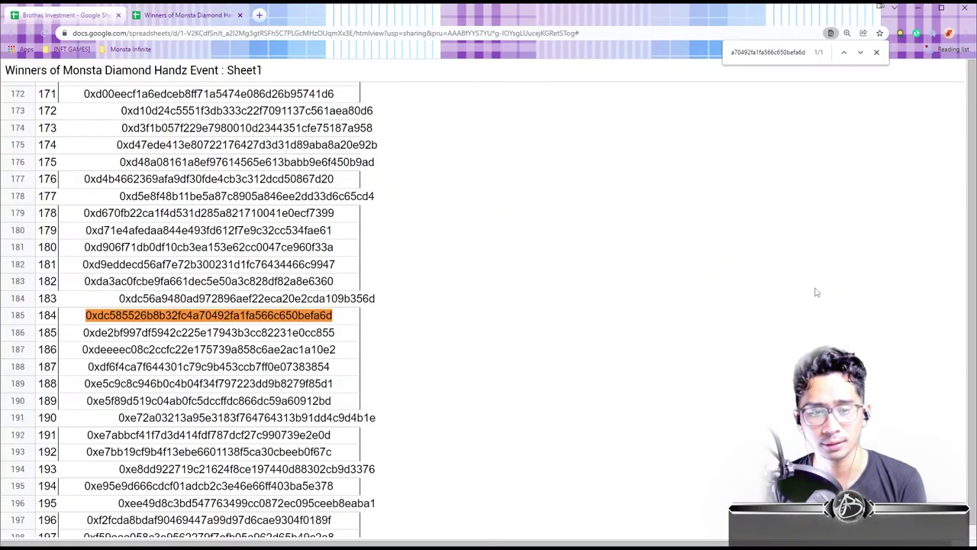
{"action": "scroll", "coordinate": [353, 280], "scroll_direction": "up", "scroll_amount": 20}
{"action": "scroll", "coordinate": [306, 268], "scroll_direction": "up", "scroll_amount": 2}
{"action": "scroll", "coordinate": [229, 244], "scroll_direction": "up", "scroll_amount": 5}
{"action": "left_click_drag", "start_coordinate": [181, 270], "coordinate": [193, 317]}
{"action": "scroll", "coordinate": [114, 323], "scroll_direction": "down", "scroll_amount": 15}
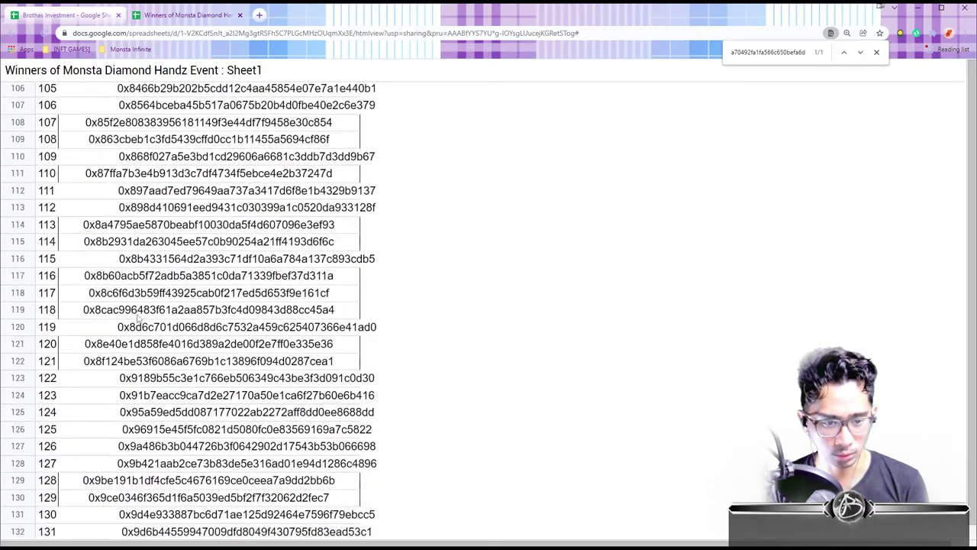
{"action": "scroll", "coordinate": [114, 323], "scroll_direction": "down", "scroll_amount": 6}
{"action": "scroll", "coordinate": [114, 322], "scroll_direction": "down", "scroll_amount": 6}
{"action": "left_click_drag", "start_coordinate": [115, 323], "coordinate": [481, 313]}
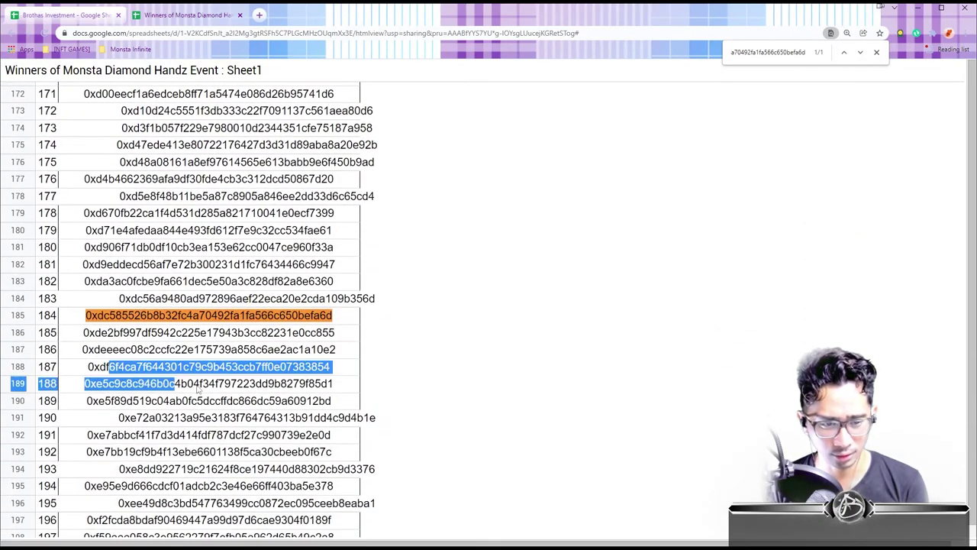
{"action": "left_click", "coordinate": [416, 319]}
{"action": "scroll", "coordinate": [400, 320], "scroll_direction": "down", "scroll_amount": 1}
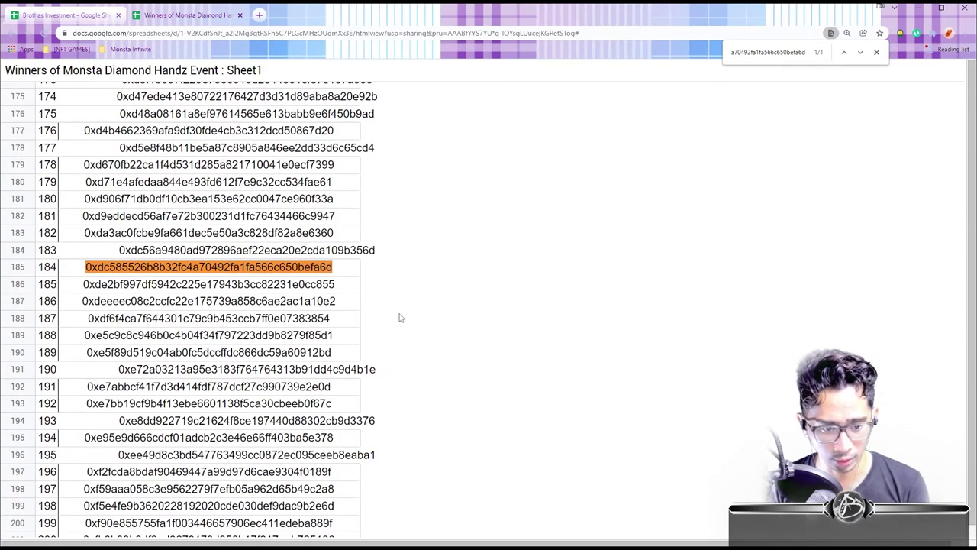
{"action": "left_click_drag", "start_coordinate": [342, 535], "coordinate": [60, 539]}
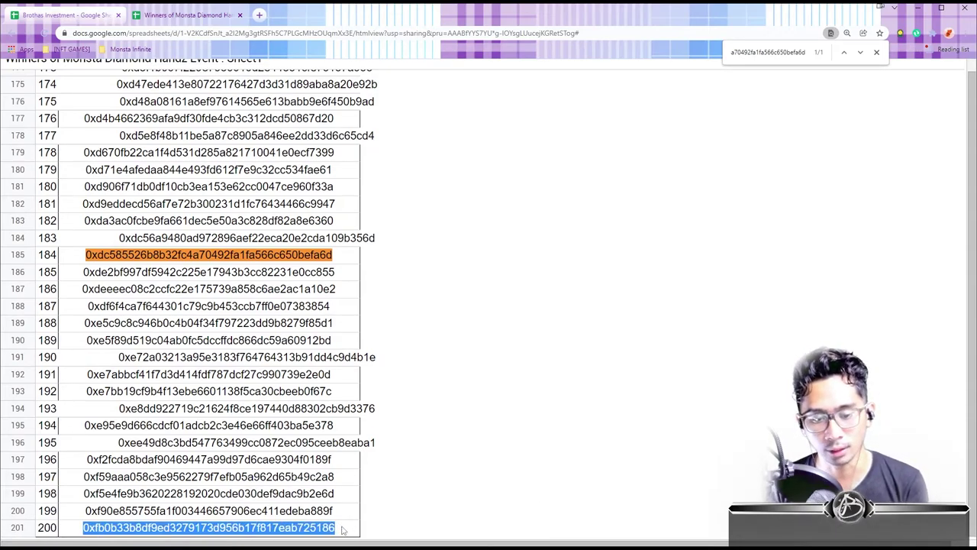
Paste winner 200's address into C11 and C7 to see rank 200, then undo both pastes.
{"action": "key", "text": "ctrl+Tab"}
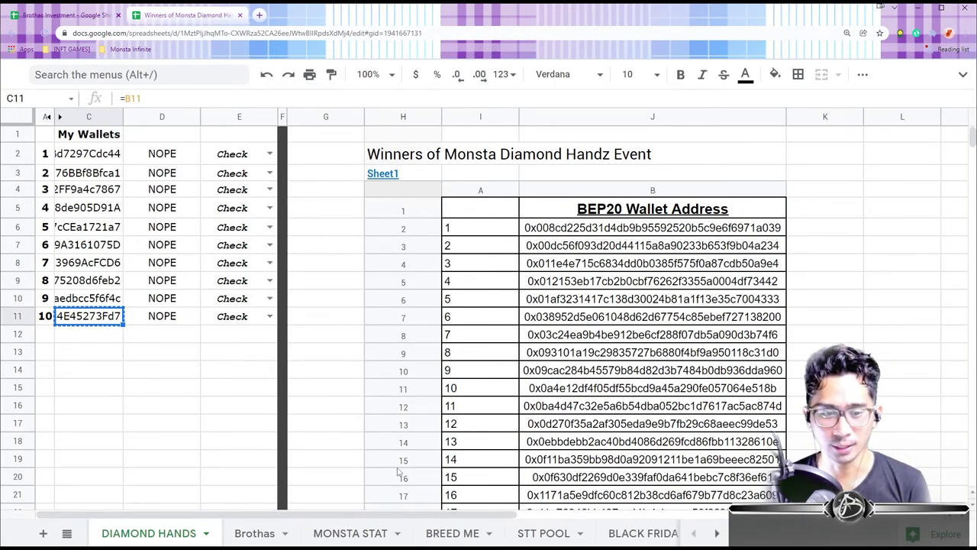
{"action": "key", "text": "ctrl+Tab"}
{"action": "key", "text": "ctrl+Tab"}
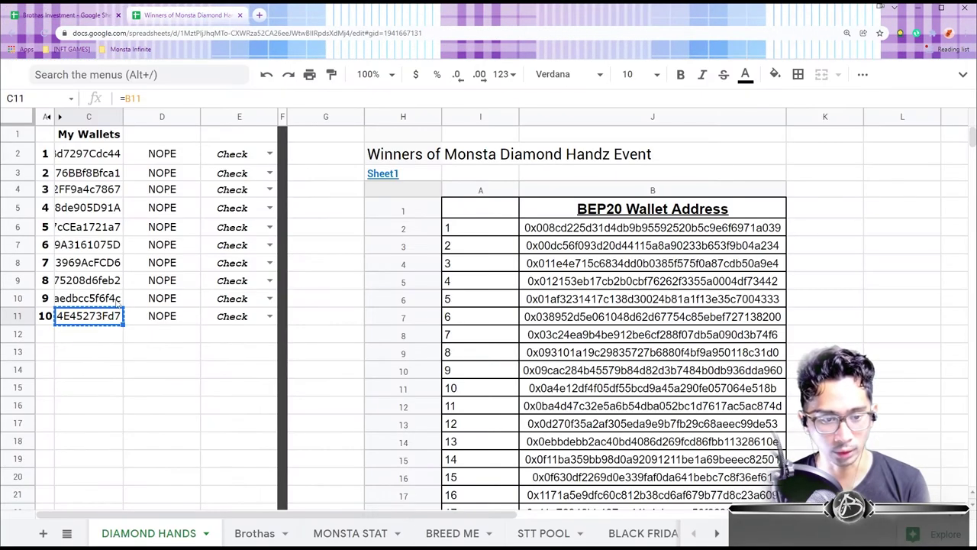
{"action": "key", "text": "ctrl+v"}
{"action": "left_click", "coordinate": [116, 360]}
{"action": "left_click", "coordinate": [183, 319]}
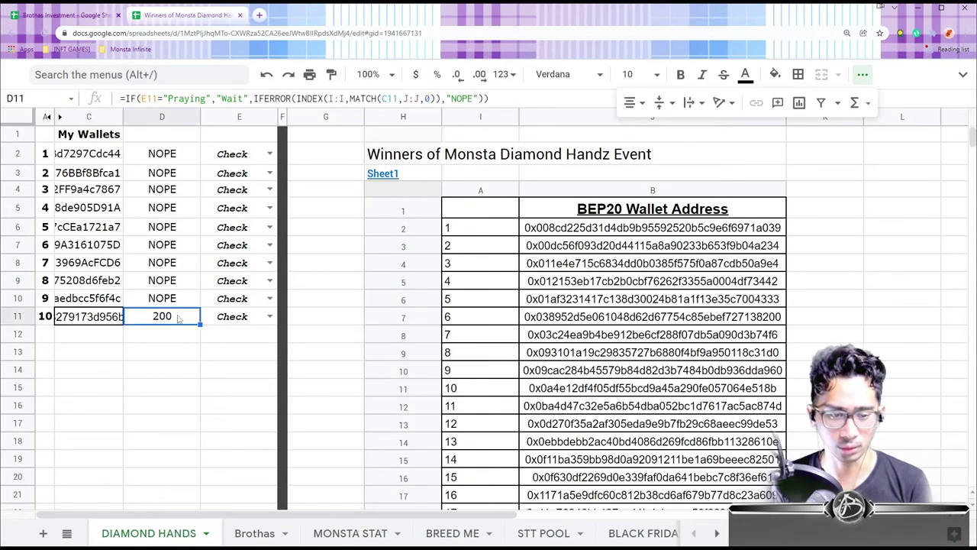
{"action": "left_click", "coordinate": [92, 245]}
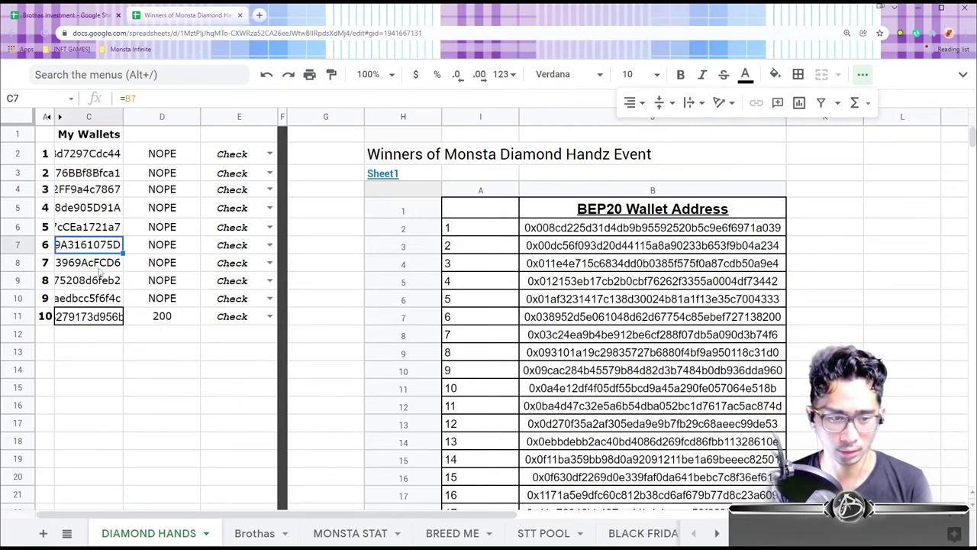
{"action": "key", "text": "ctrl+v"}
{"action": "left_click", "coordinate": [162, 227]}
{"action": "key", "text": "ctrl+z"}
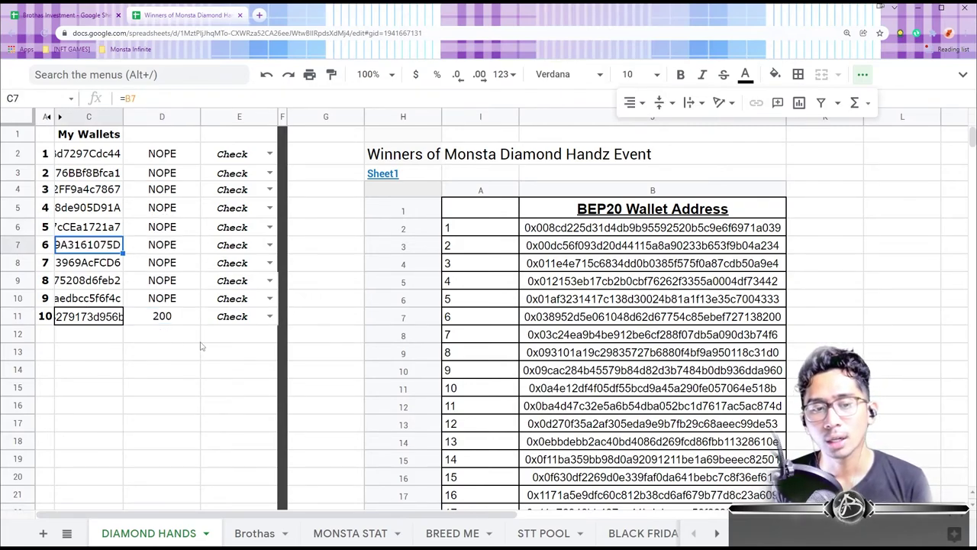
{"action": "left_click", "coordinate": [181, 348]}
{"action": "key", "text": "ctrl+z"}
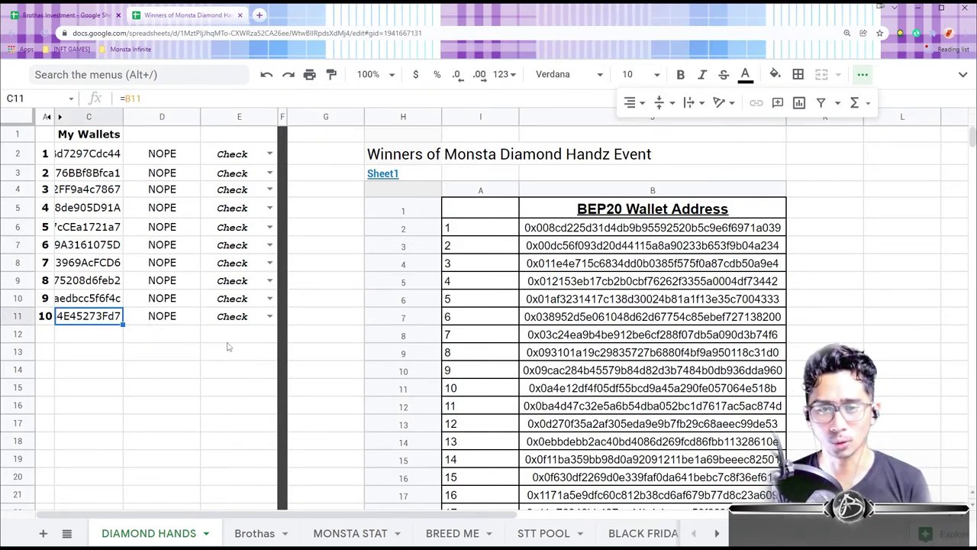